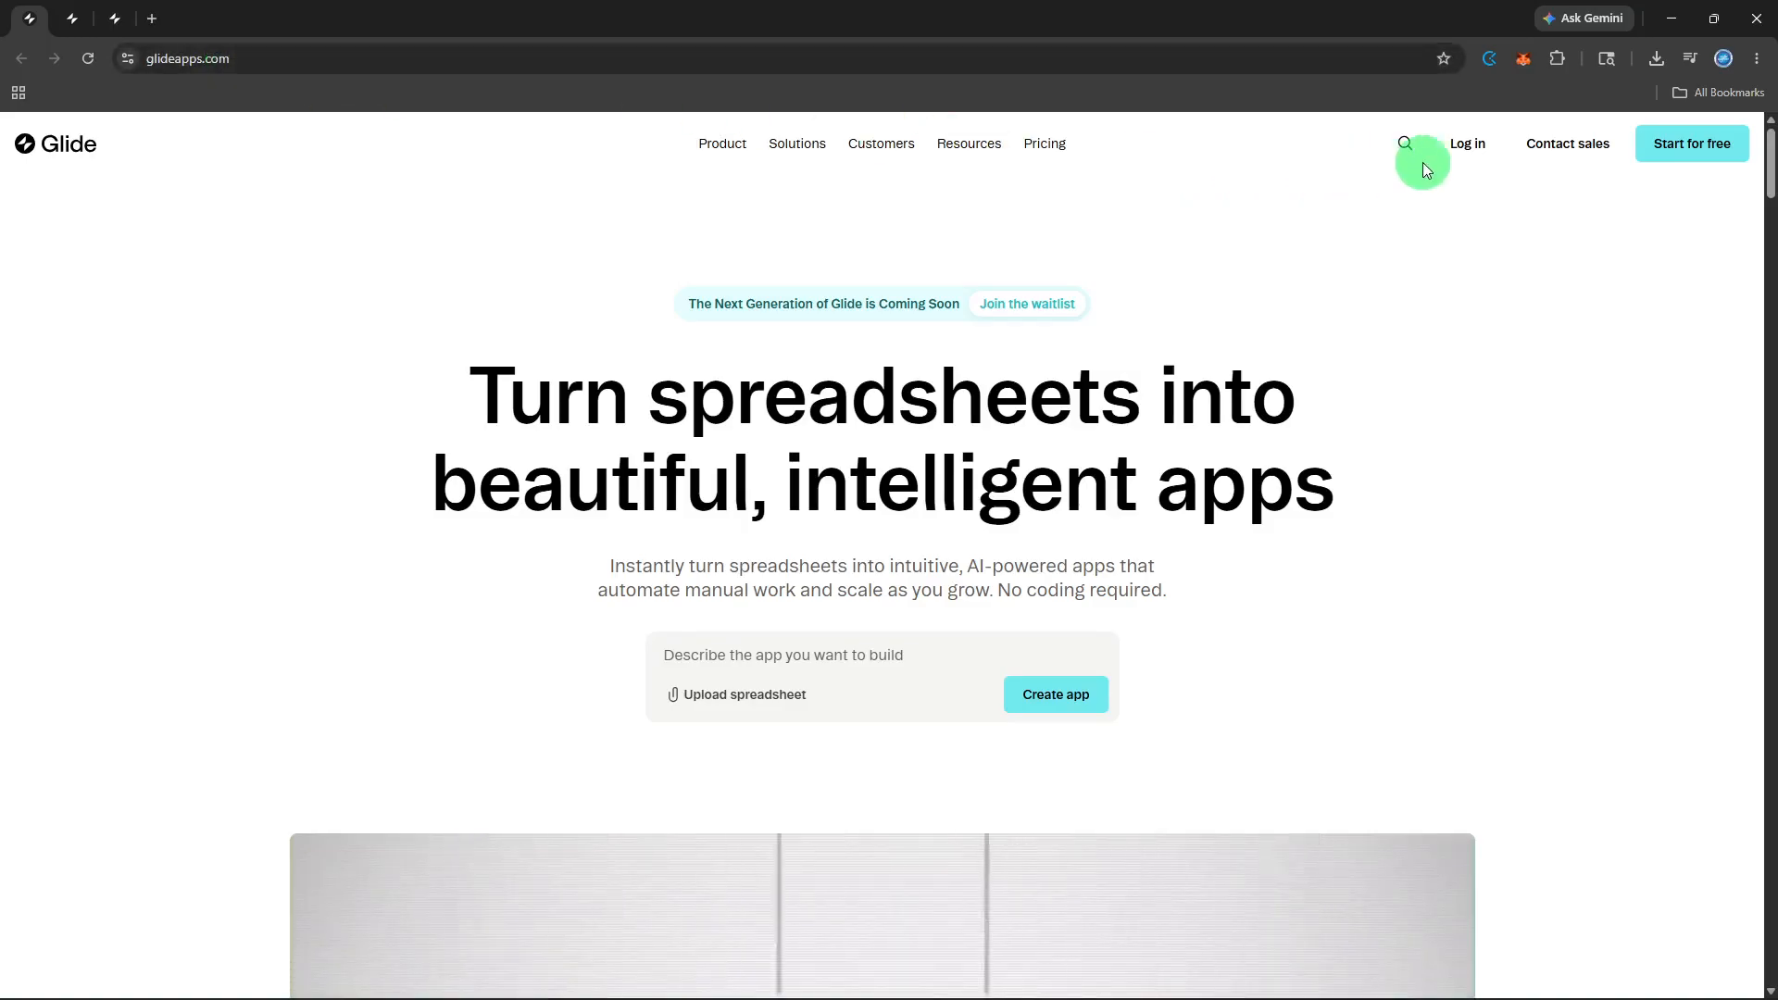
Log in from the glideapps.com home page to reach the team's apps dashboard.
{"action": "left_click", "coordinate": [1452, 162]}
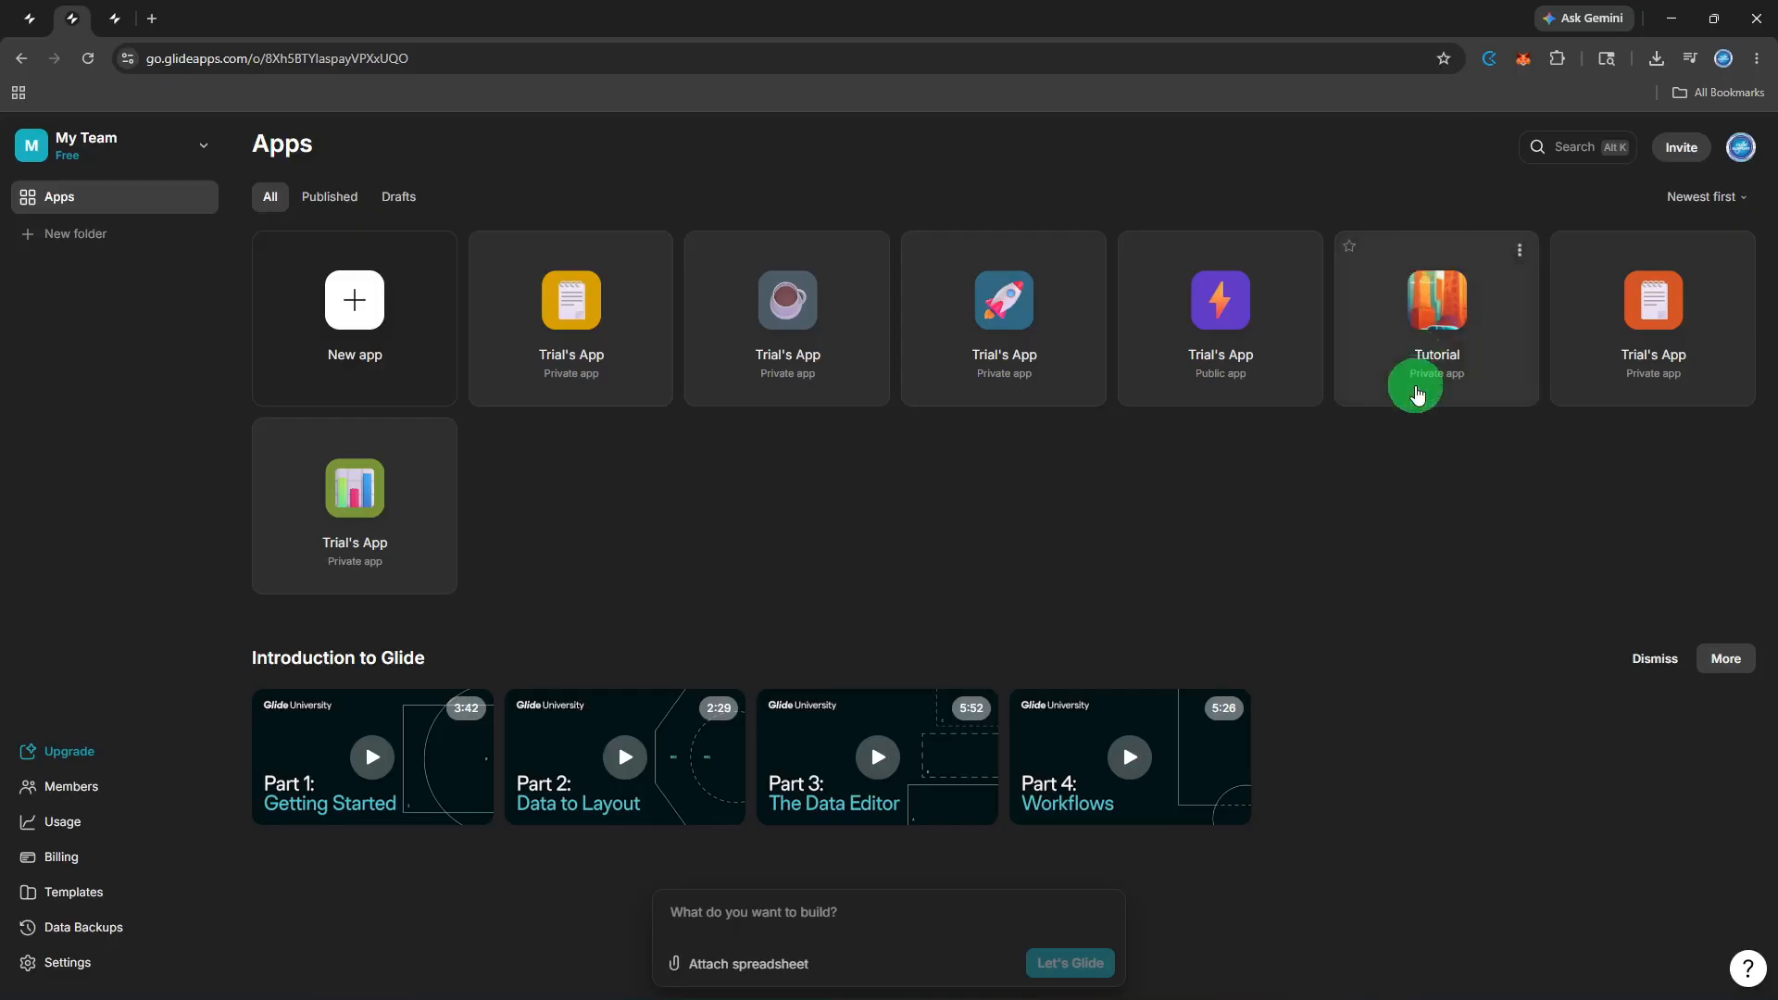
Open the Tutorial app and switch to its Data view, showing the Admins table.
{"action": "left_click", "coordinate": [1415, 393]}
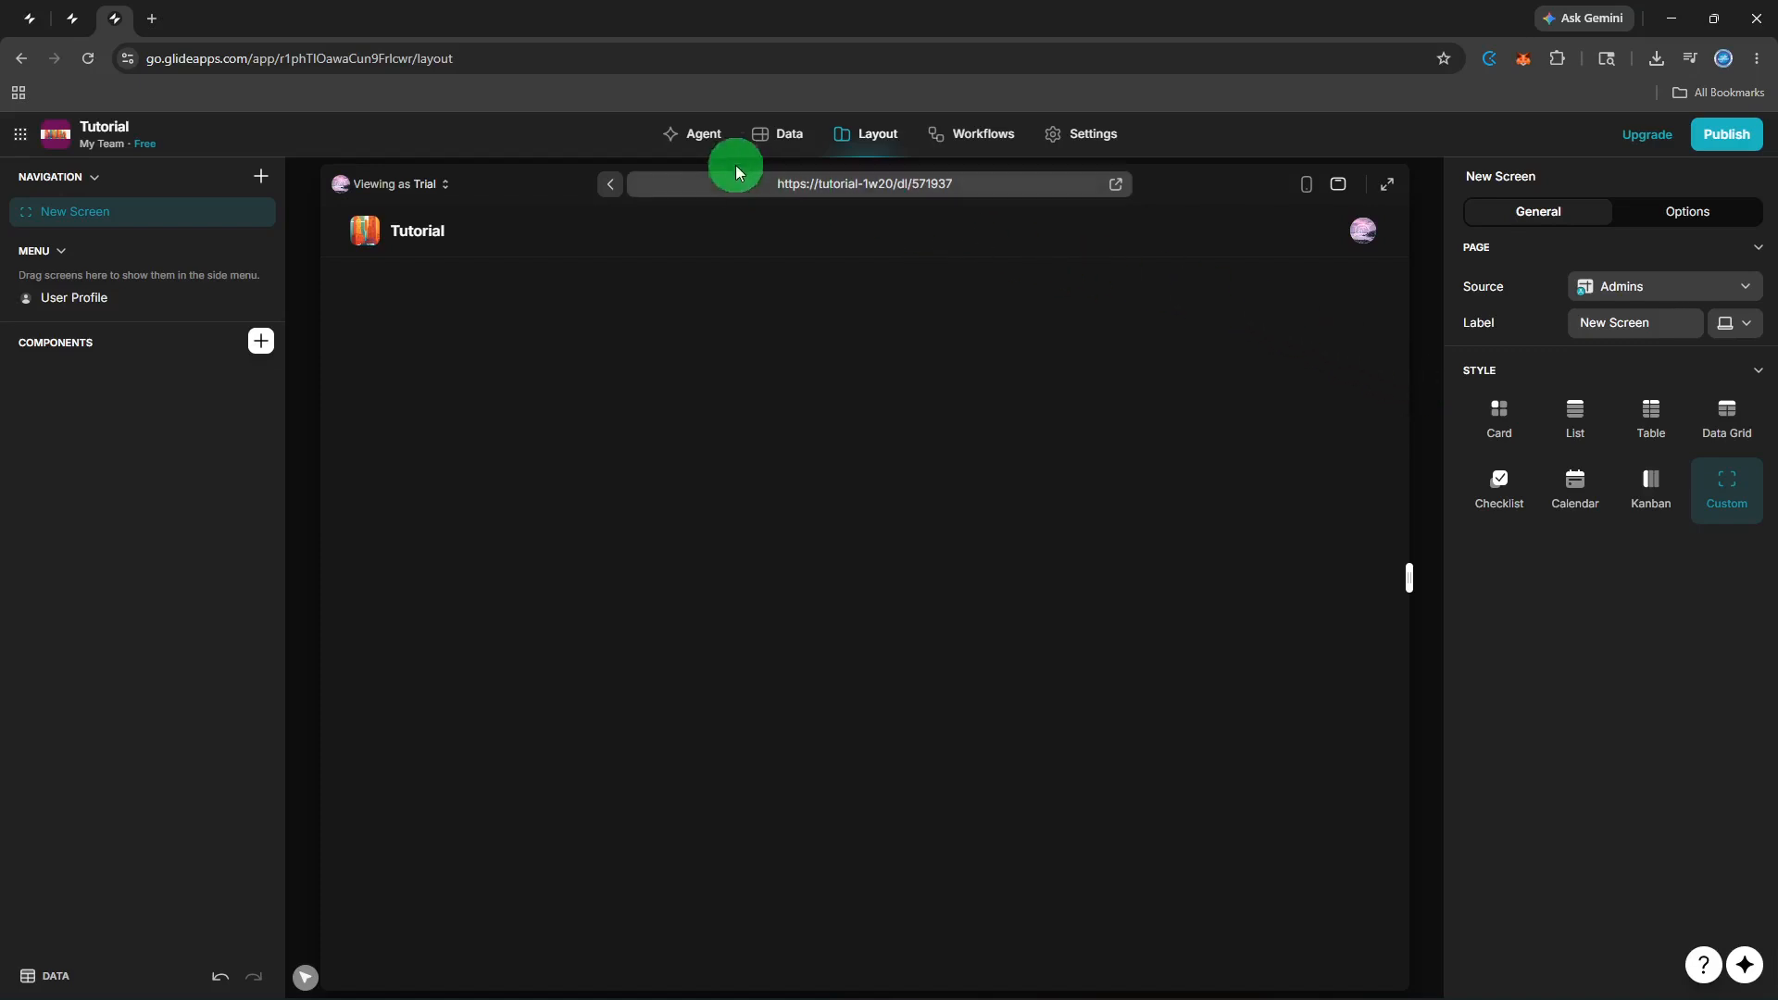
{"action": "left_click", "coordinate": [746, 143]}
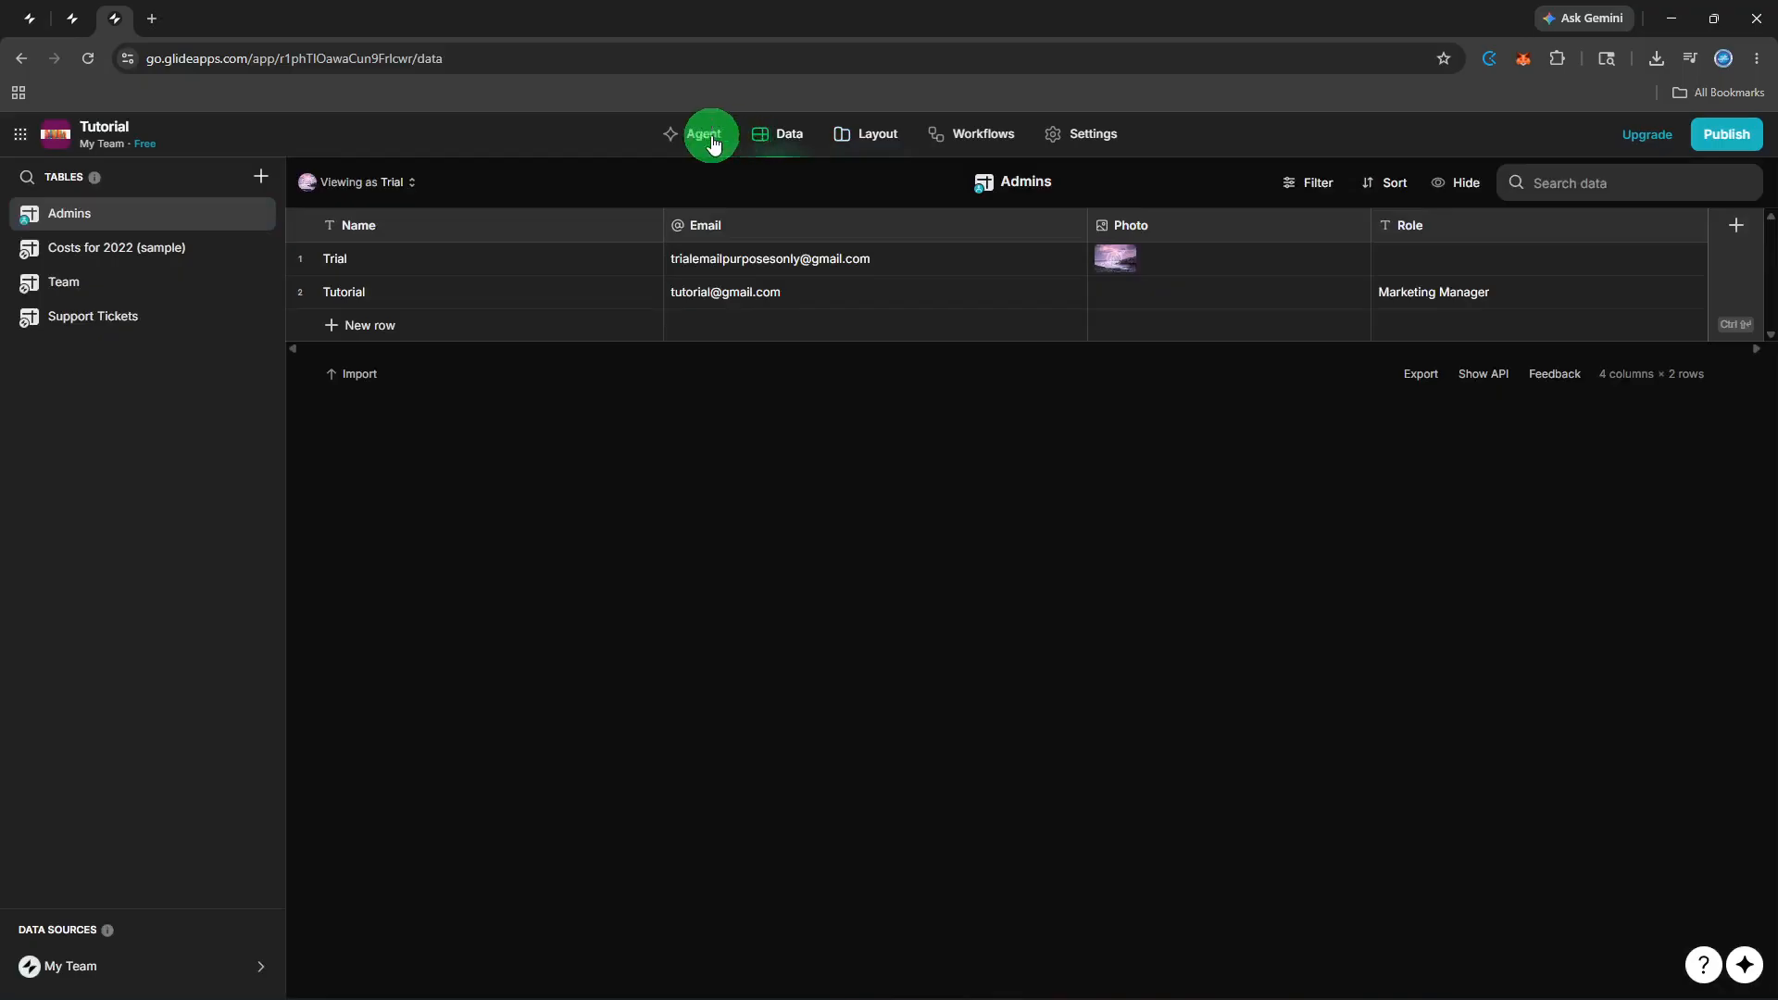
Create a blank table from the TABLES menu and title it 'Wiki'.
{"action": "left_click", "coordinate": [260, 176]}
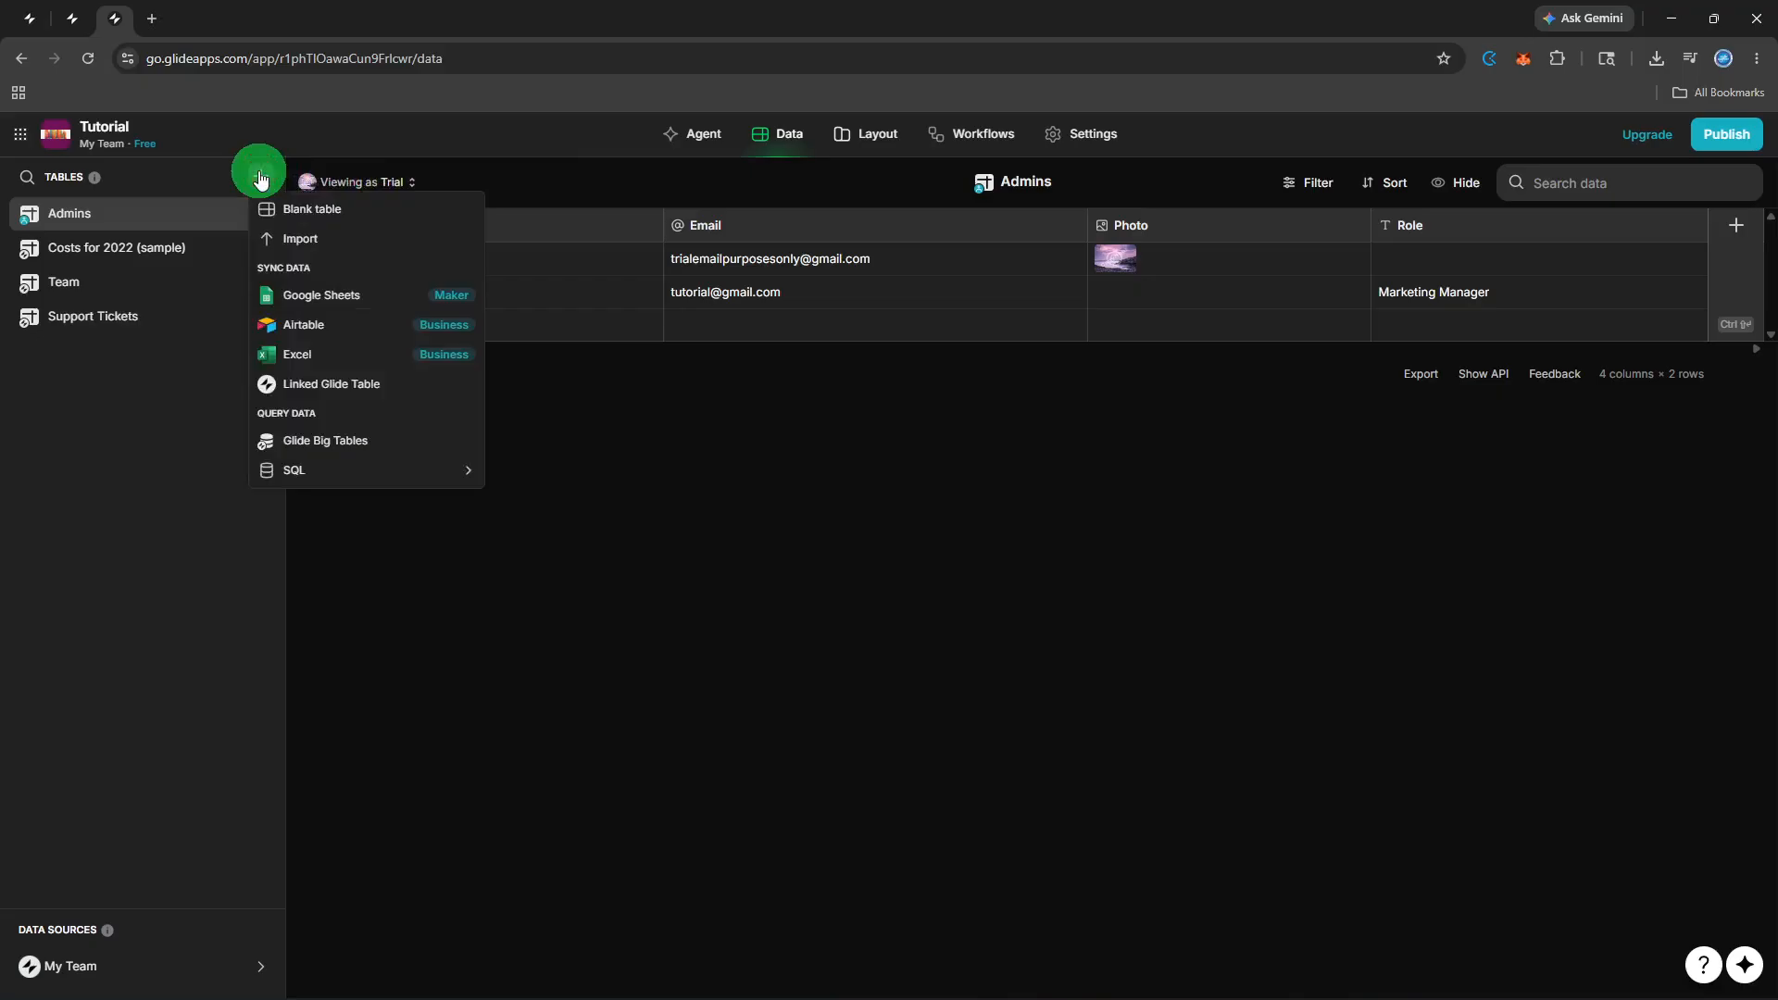
{"action": "left_click", "coordinate": [268, 202]}
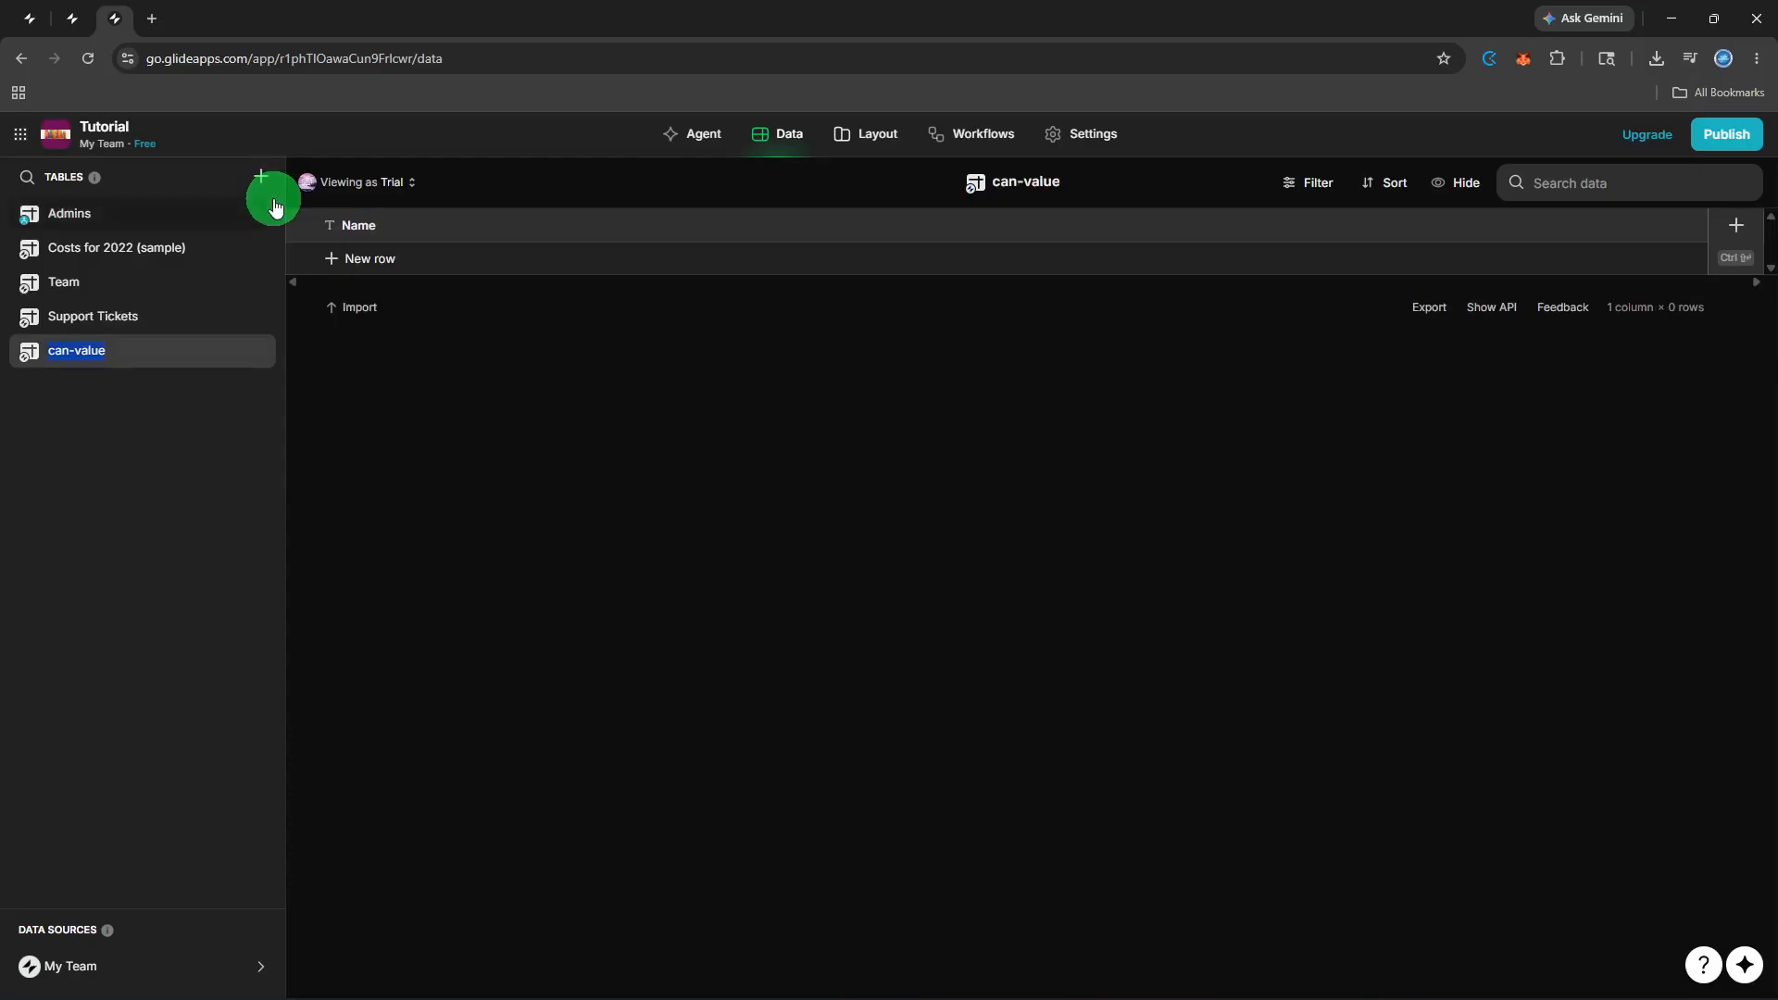
{"action": "key", "text": "BackSpace"}
{"action": "type", "text": "Wiki"}
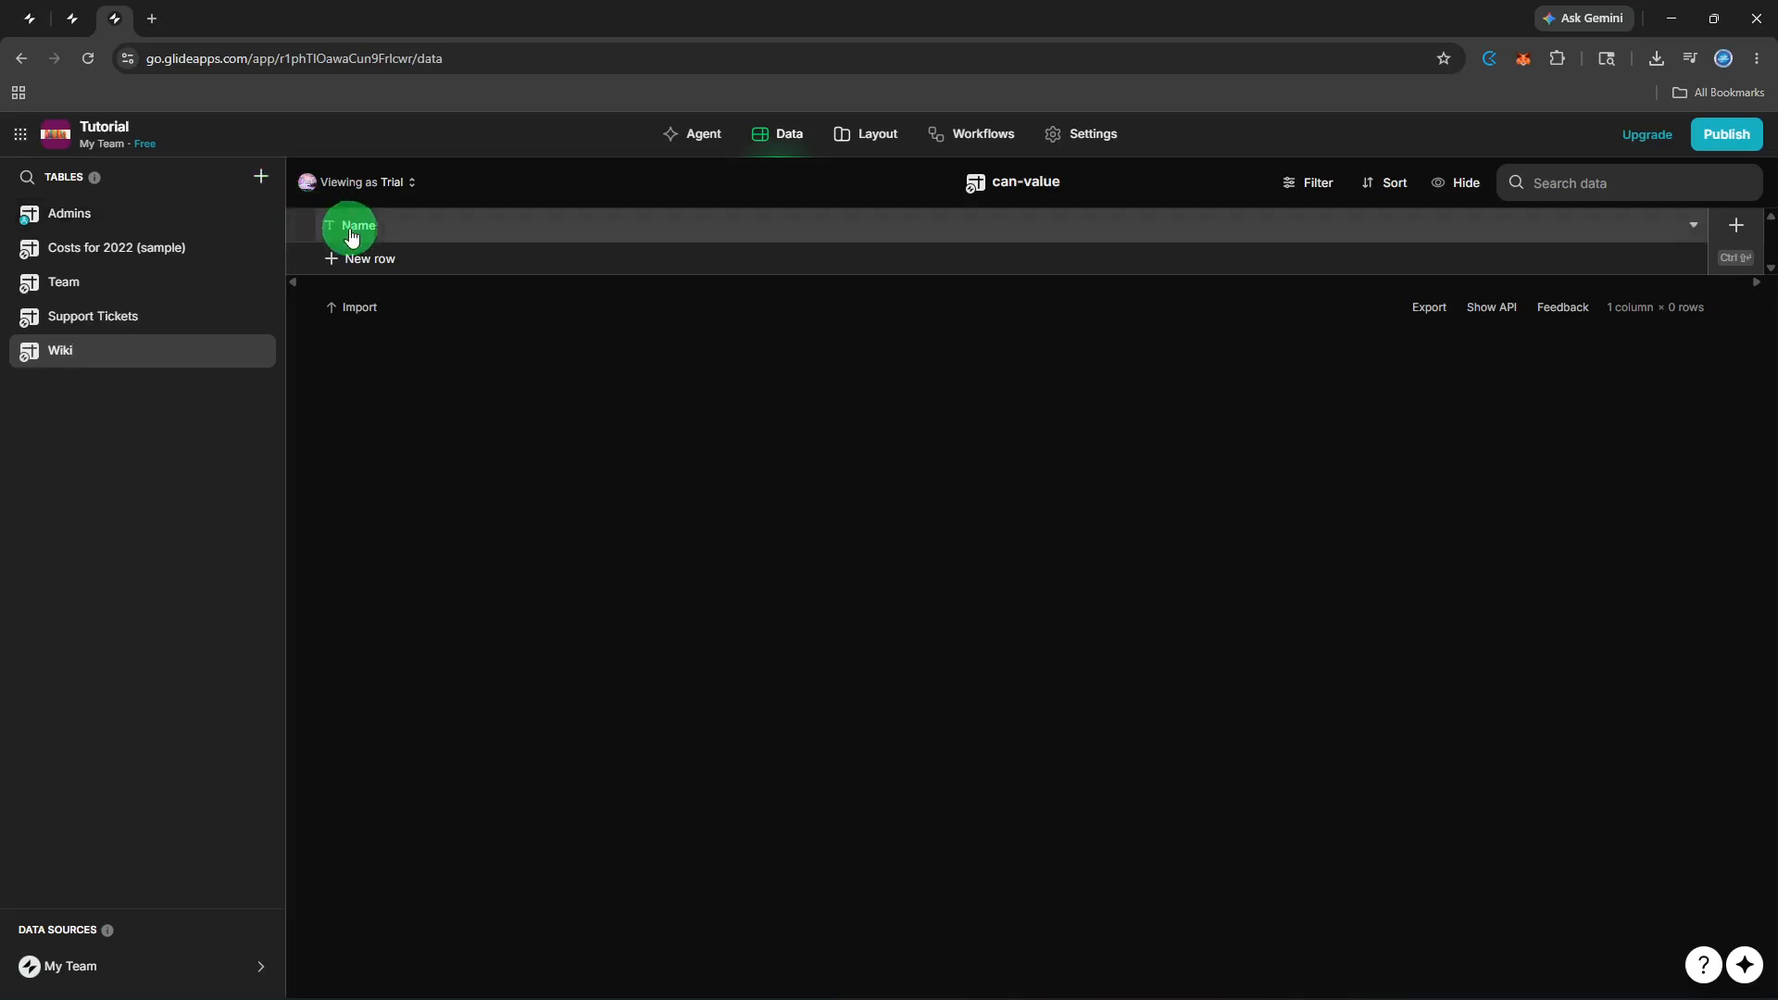
Change the Wiki table's Name column to a Text column called 'Article Title'.
{"action": "double_click", "coordinate": [398, 239]}
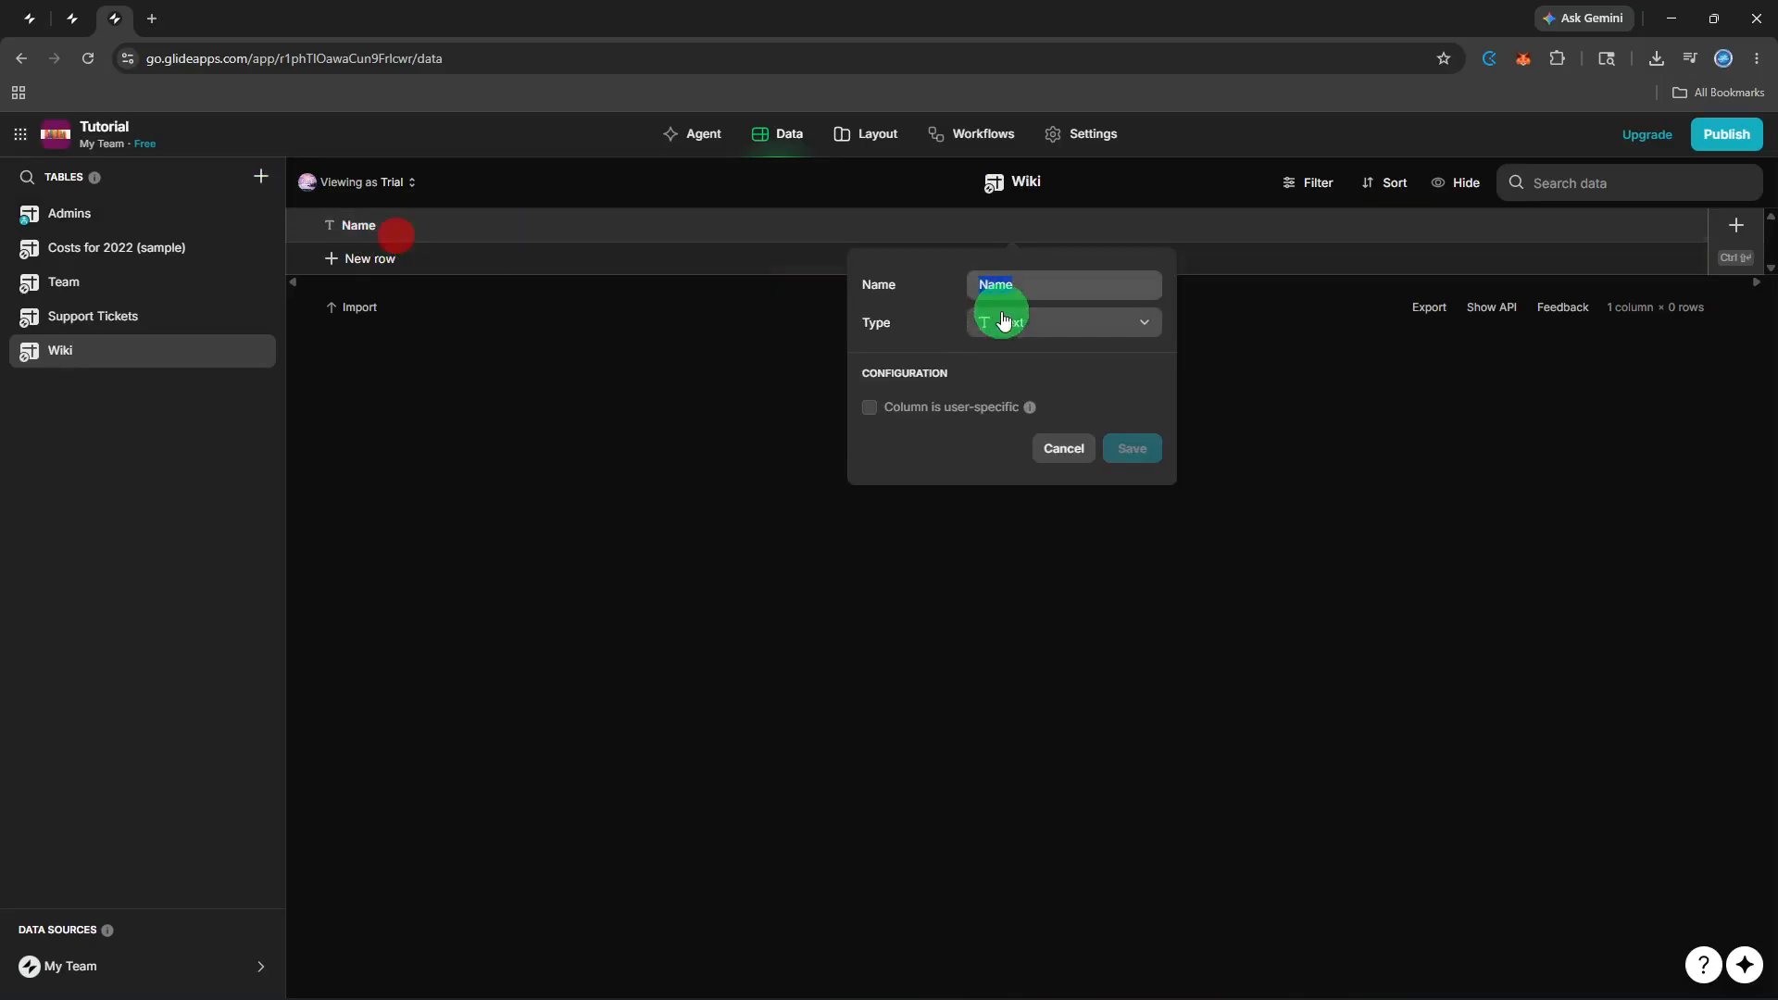
{"action": "type", "text": "Articl"}
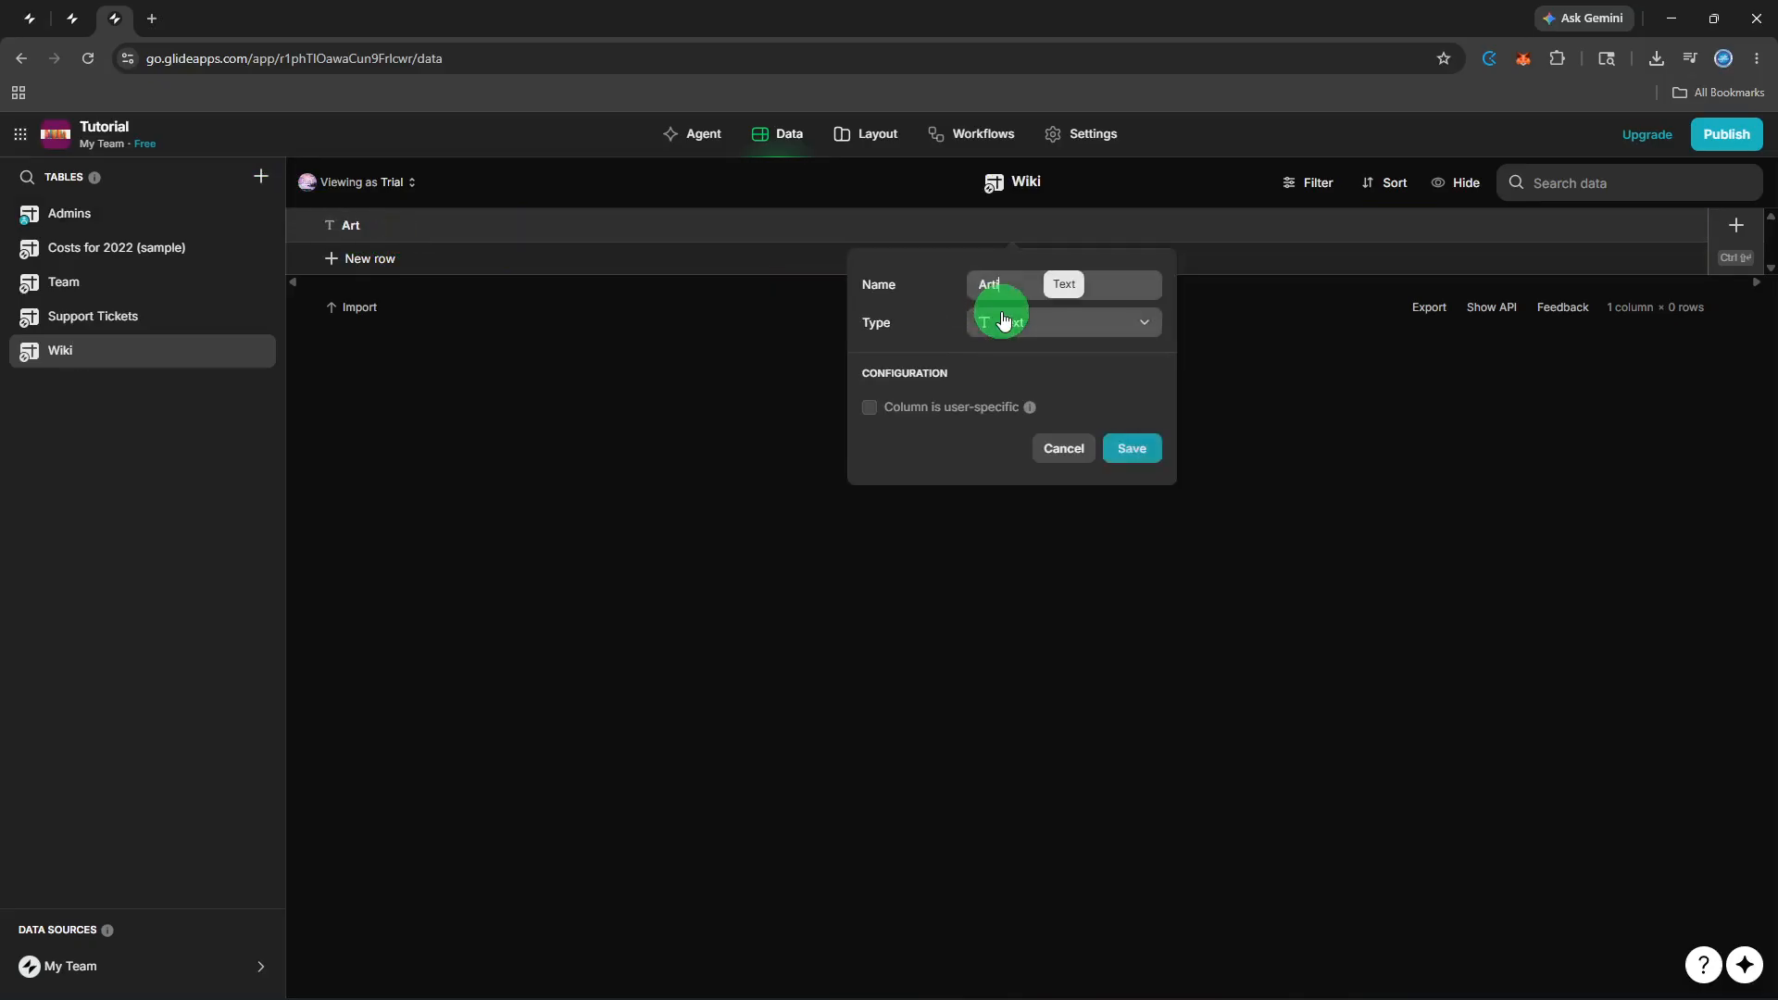
{"action": "type", "text": "e Title"}
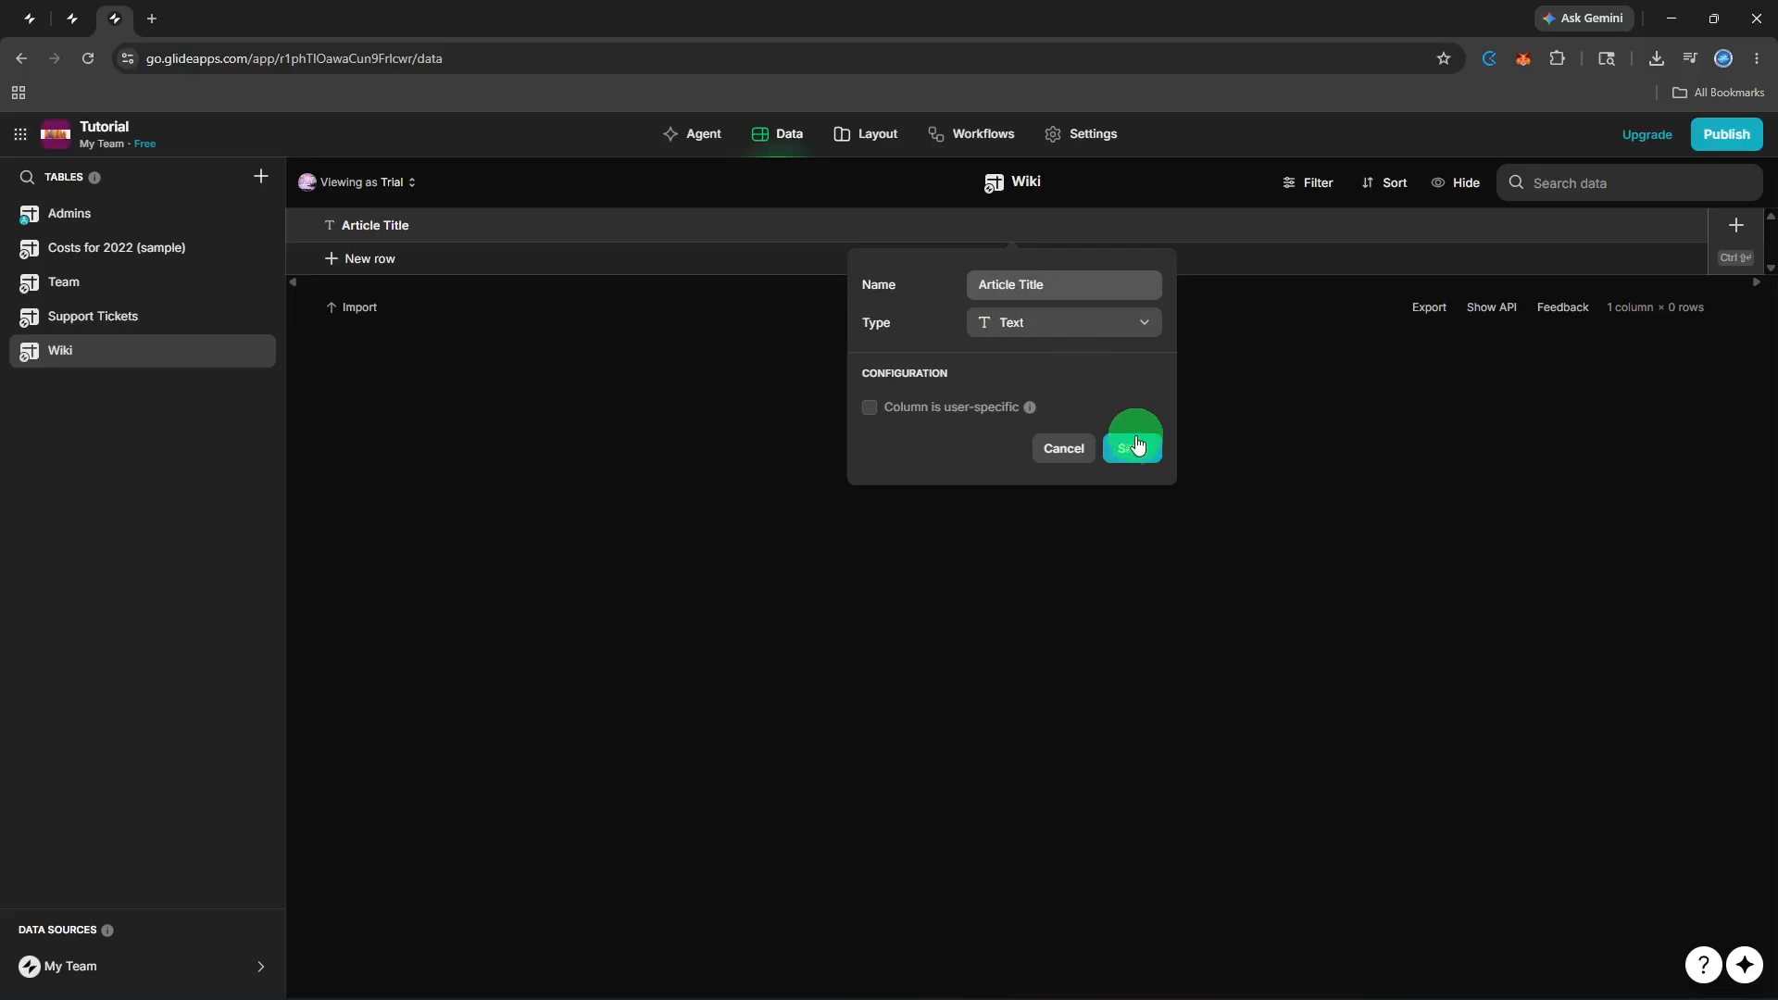
{"action": "left_click", "coordinate": [1134, 448]}
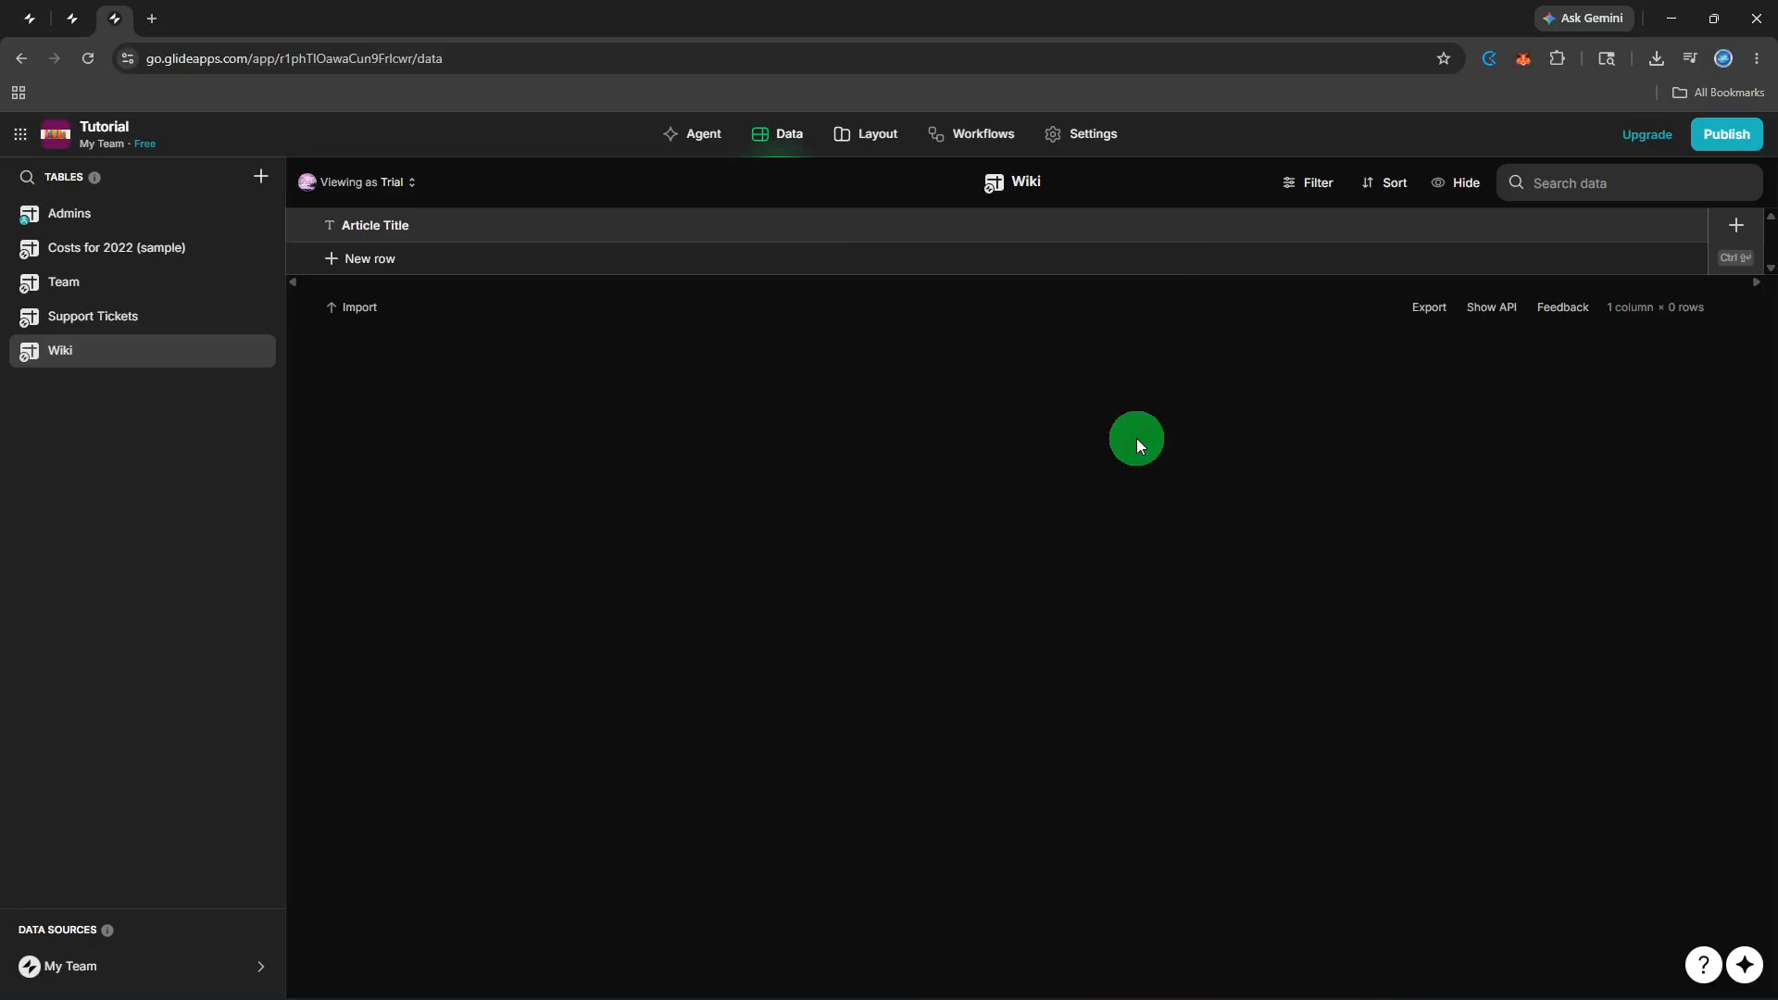
Add three text columns to the Wiki table: Category, Author and Content.
{"action": "left_click", "coordinate": [1735, 255]}
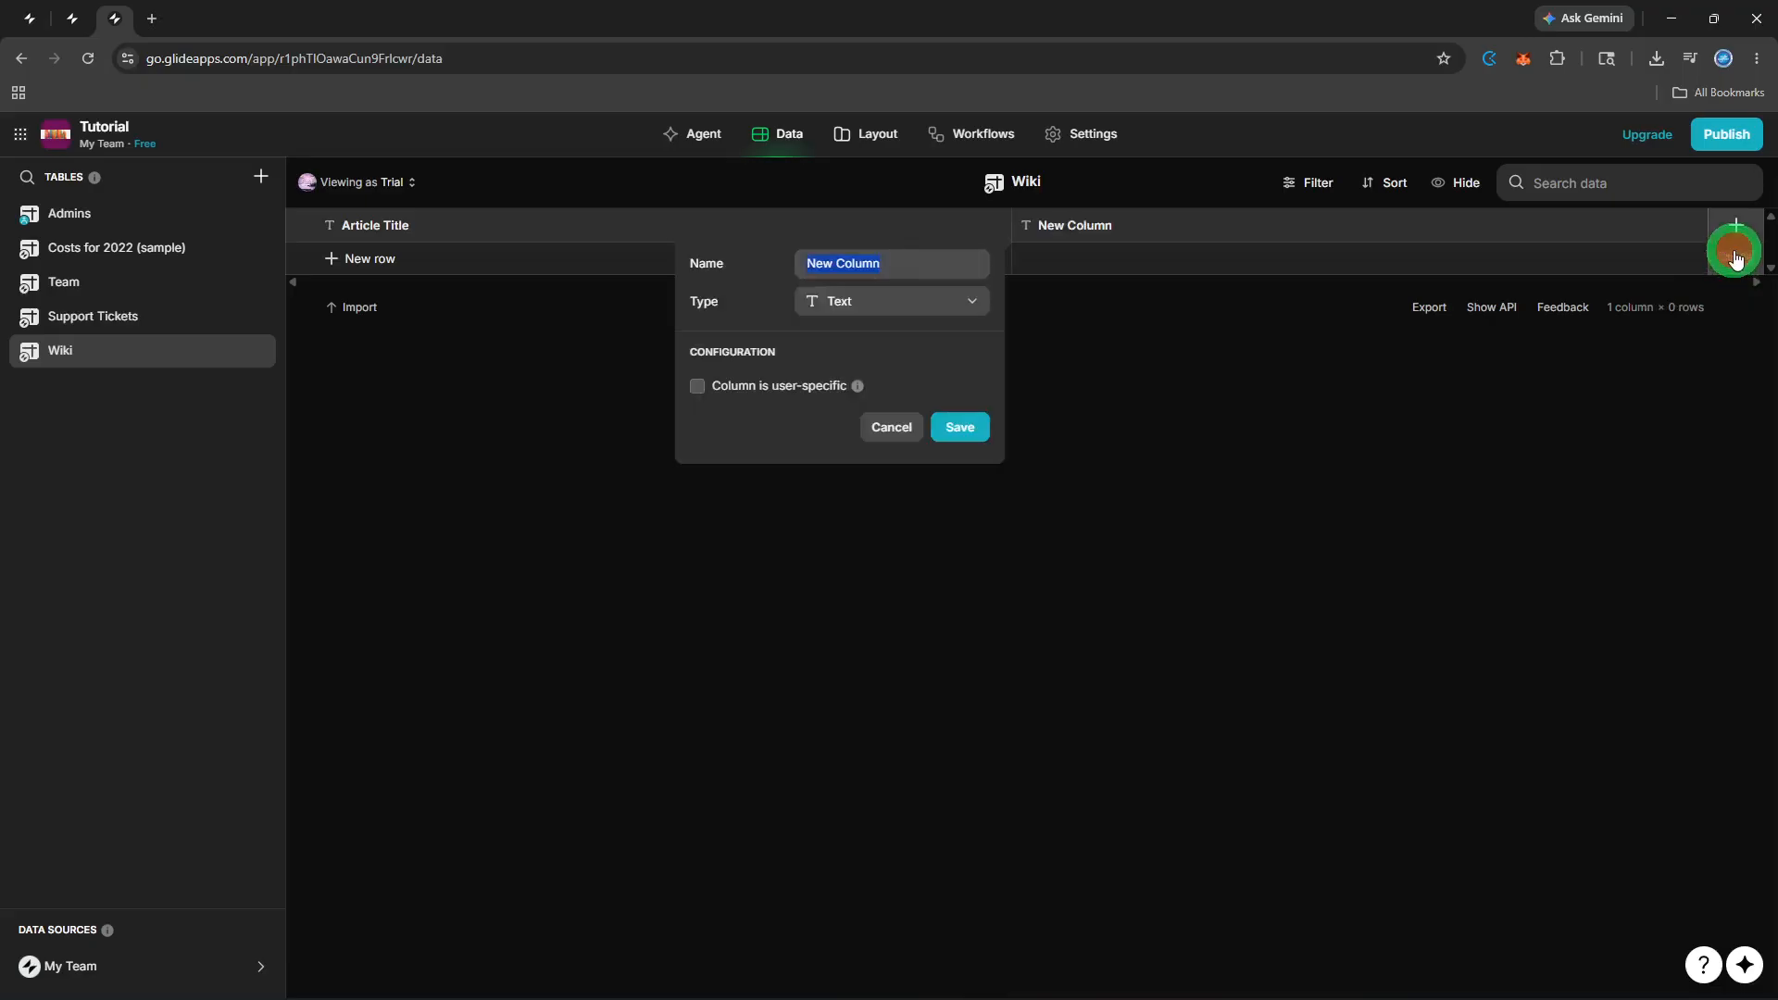
{"action": "key", "text": "BackSpace"}
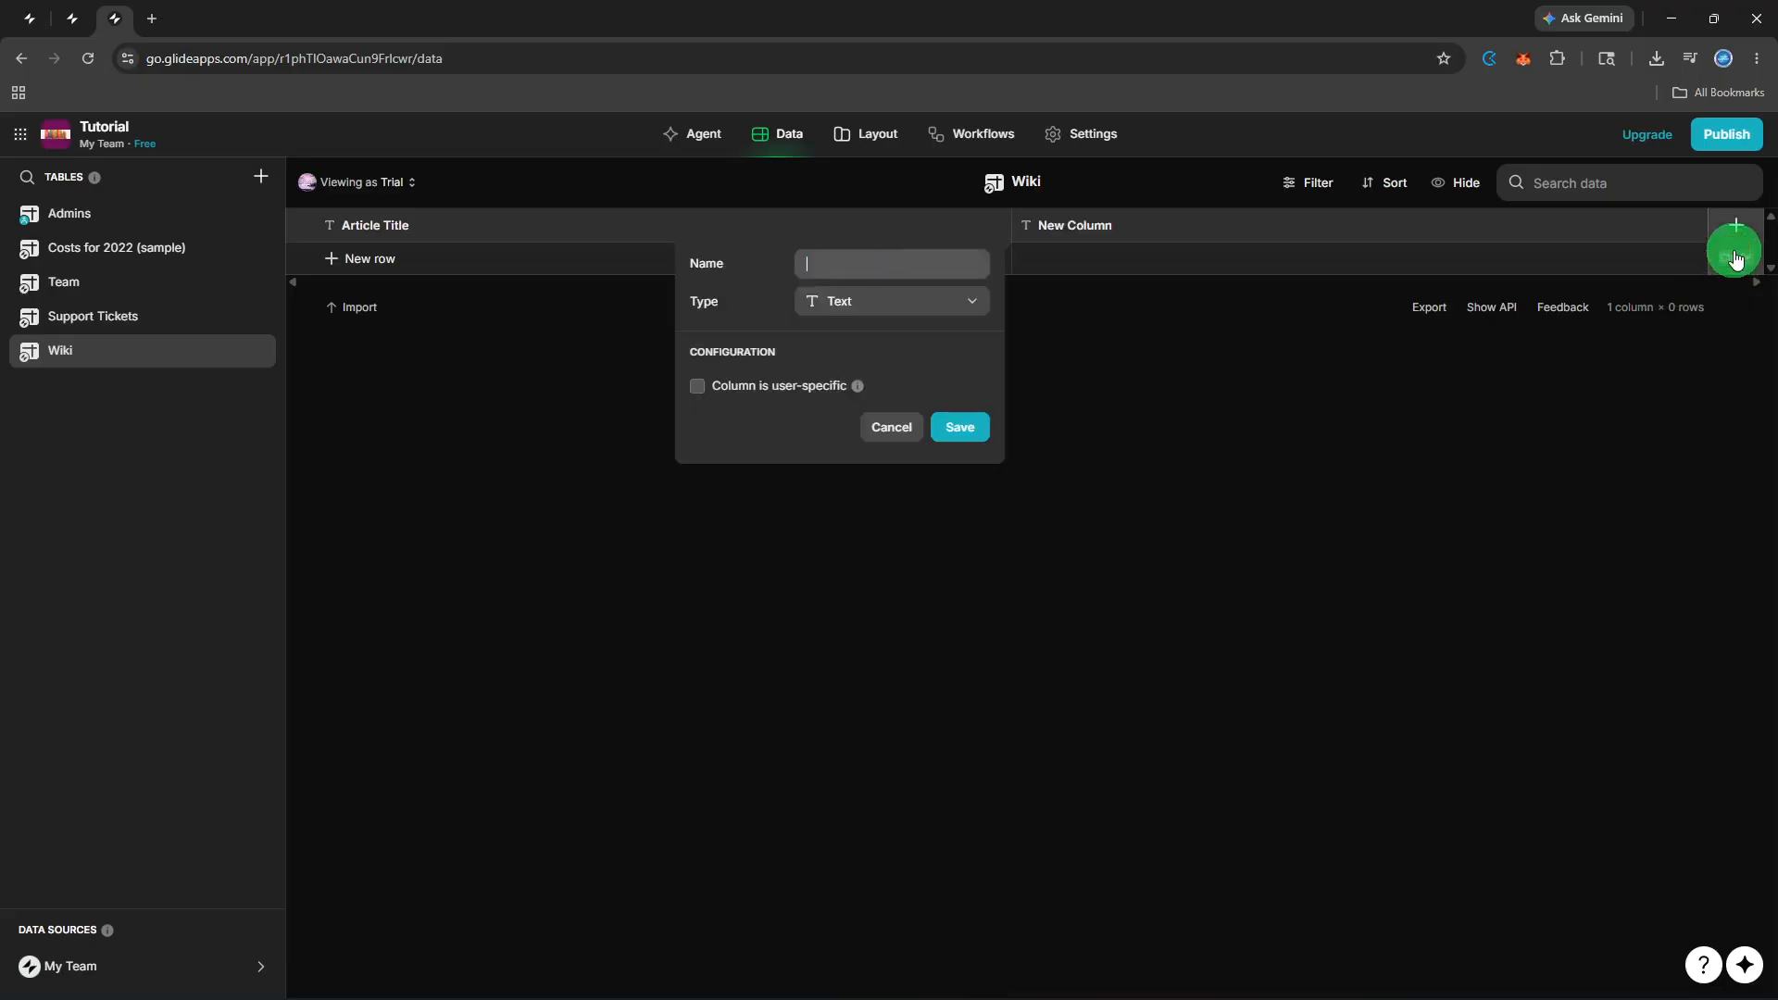
{"action": "type", "text": "Category"}
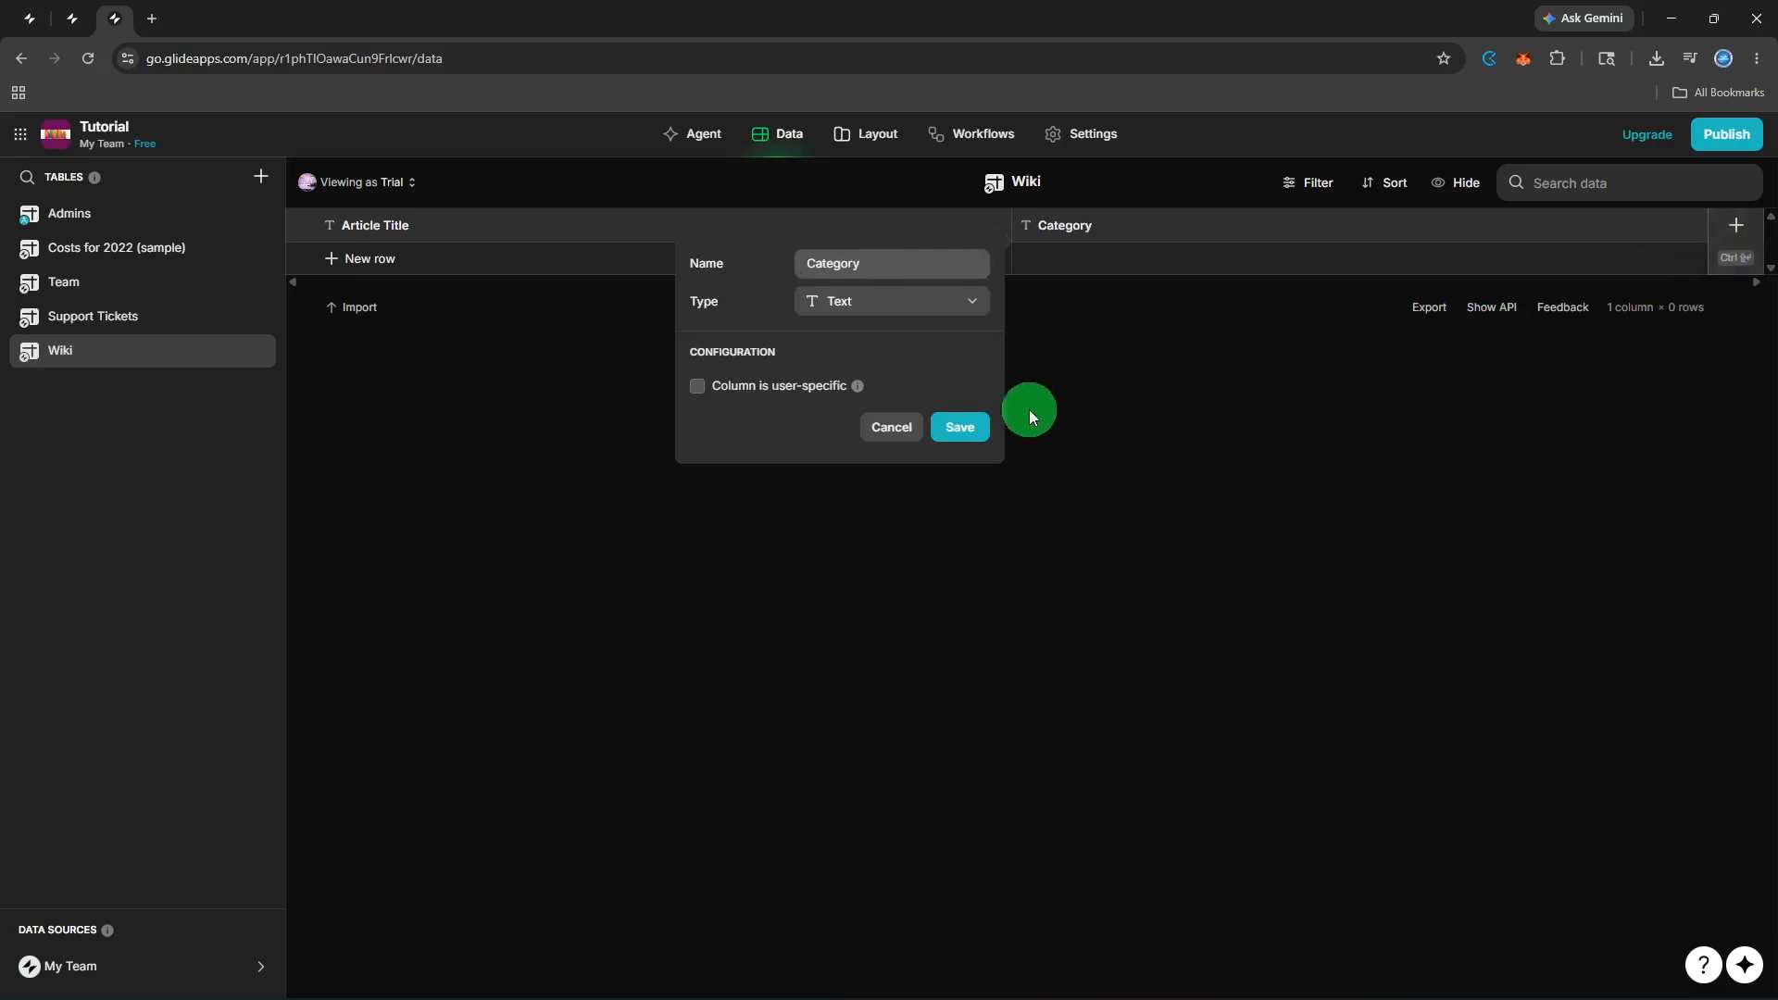
{"action": "left_click", "coordinate": [980, 425]}
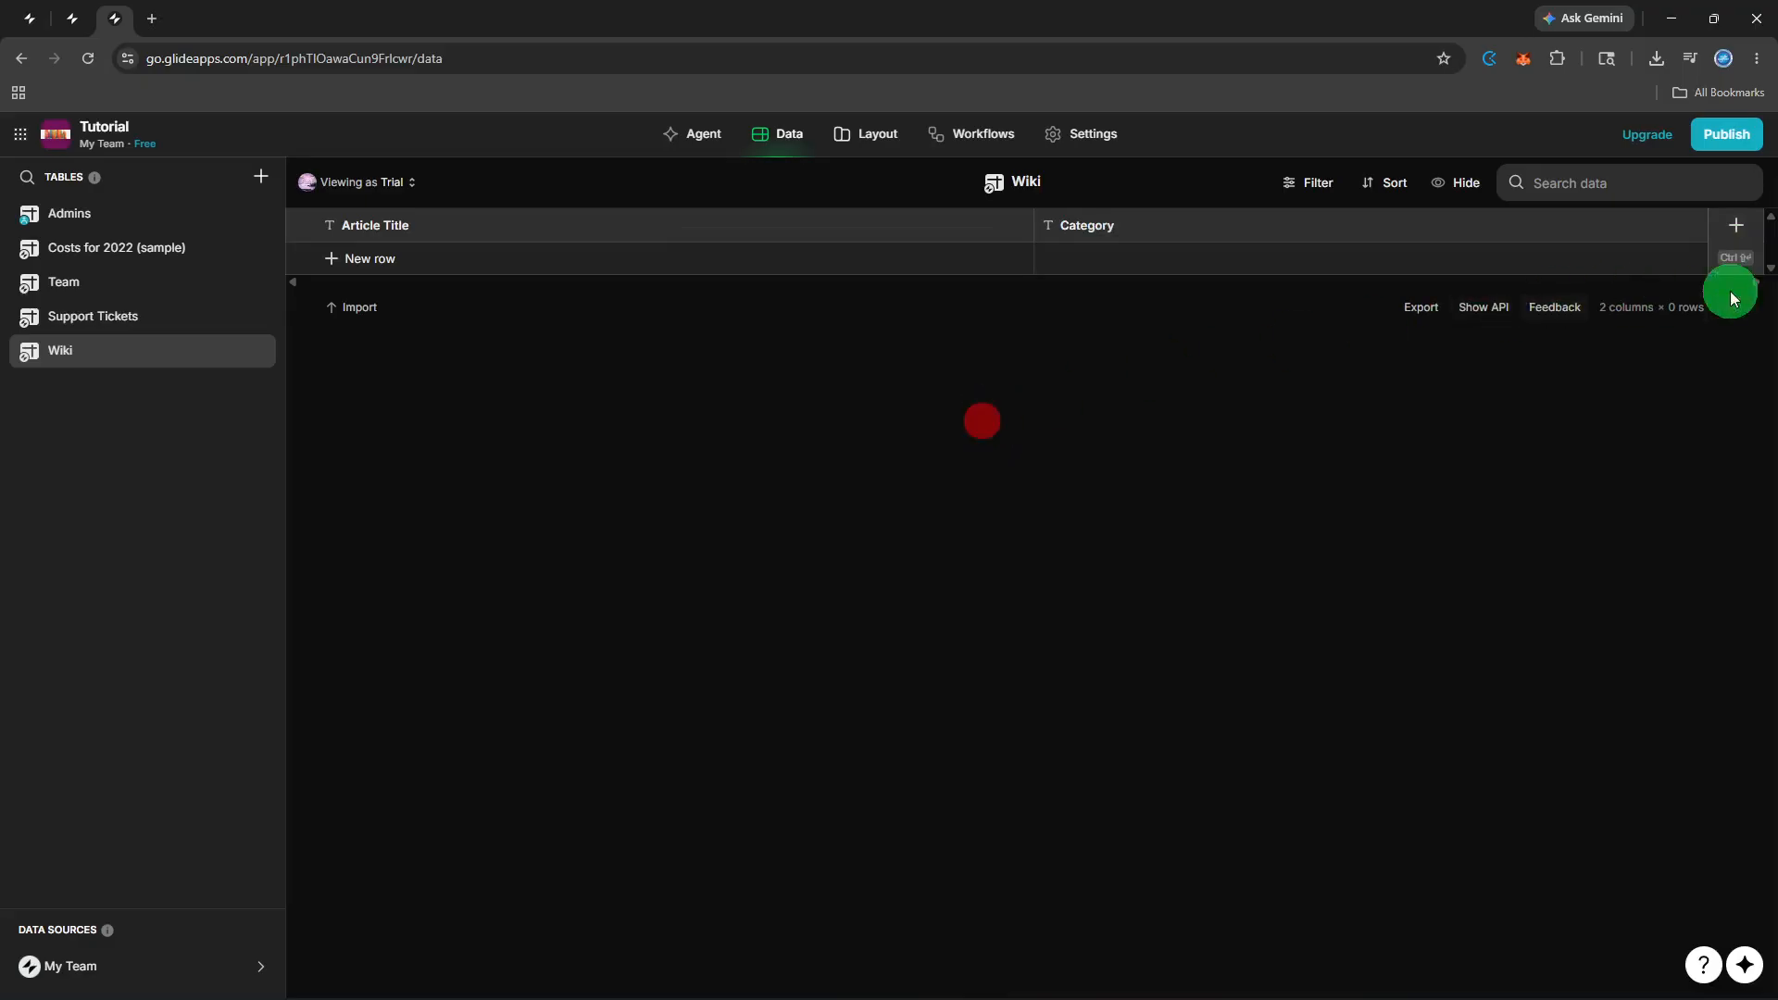
{"action": "left_click", "coordinate": [1745, 258]}
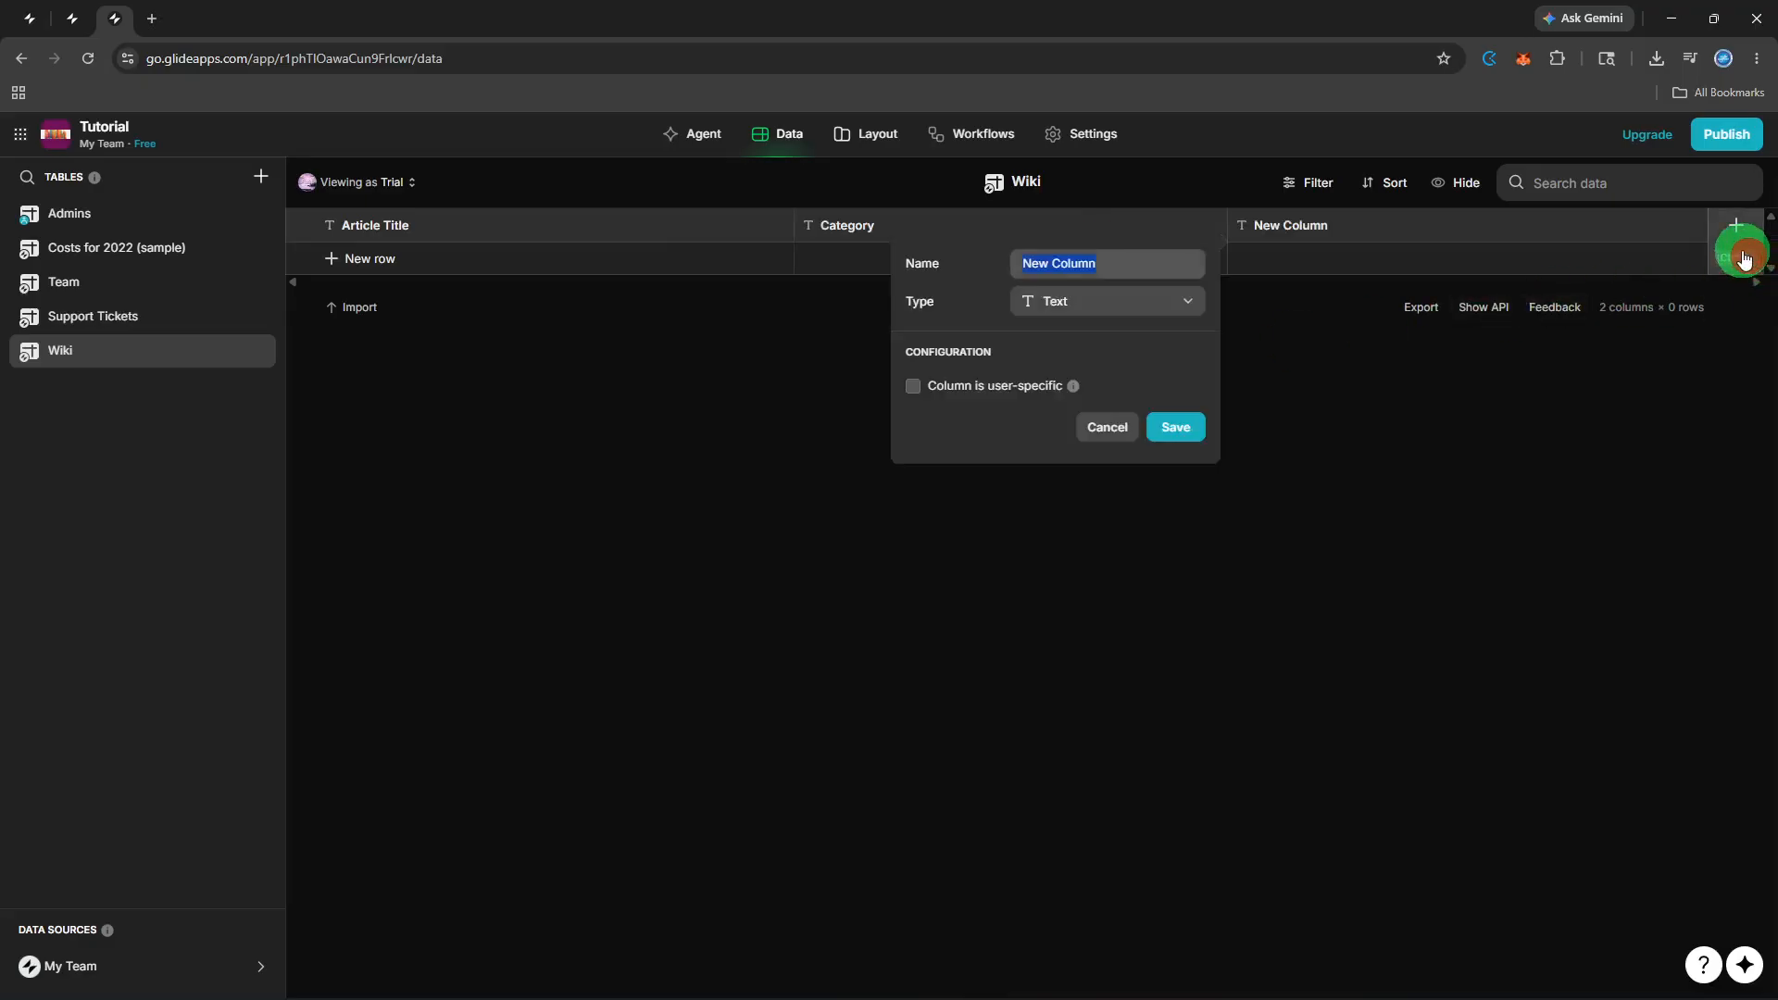
{"action": "type", "text": "Aut"}
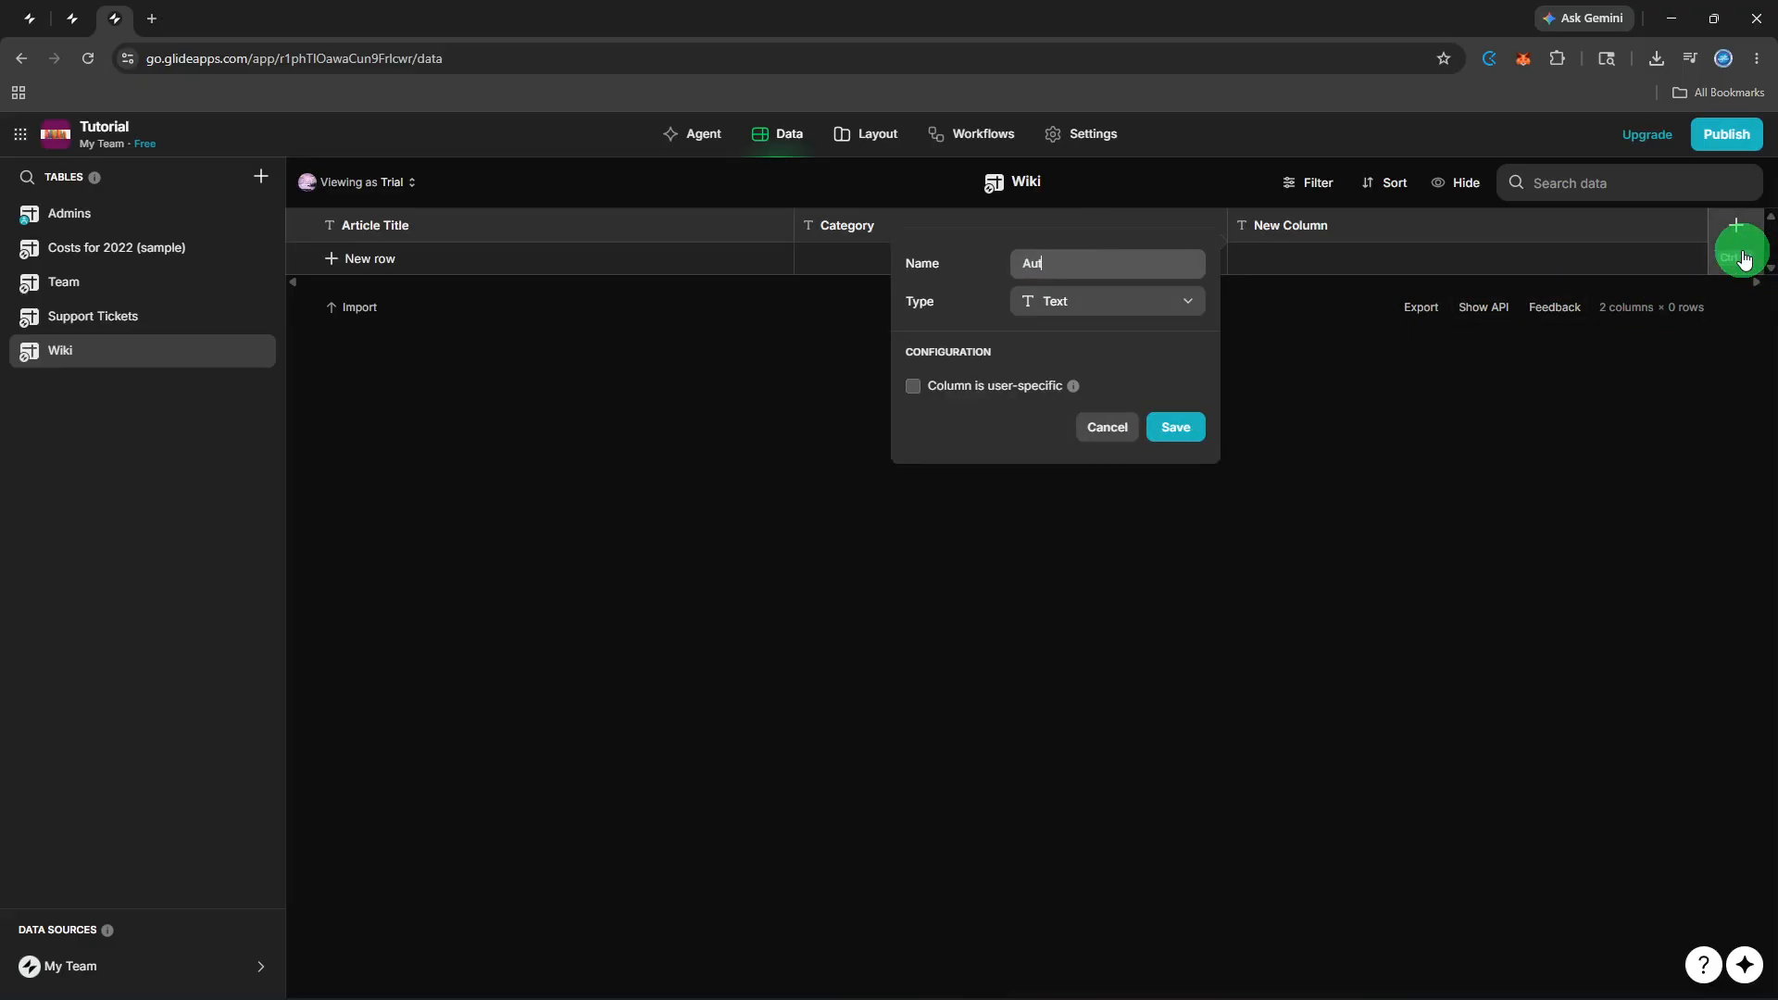
{"action": "type", "text": "hor"}
{"action": "left_click", "coordinate": [1175, 427]}
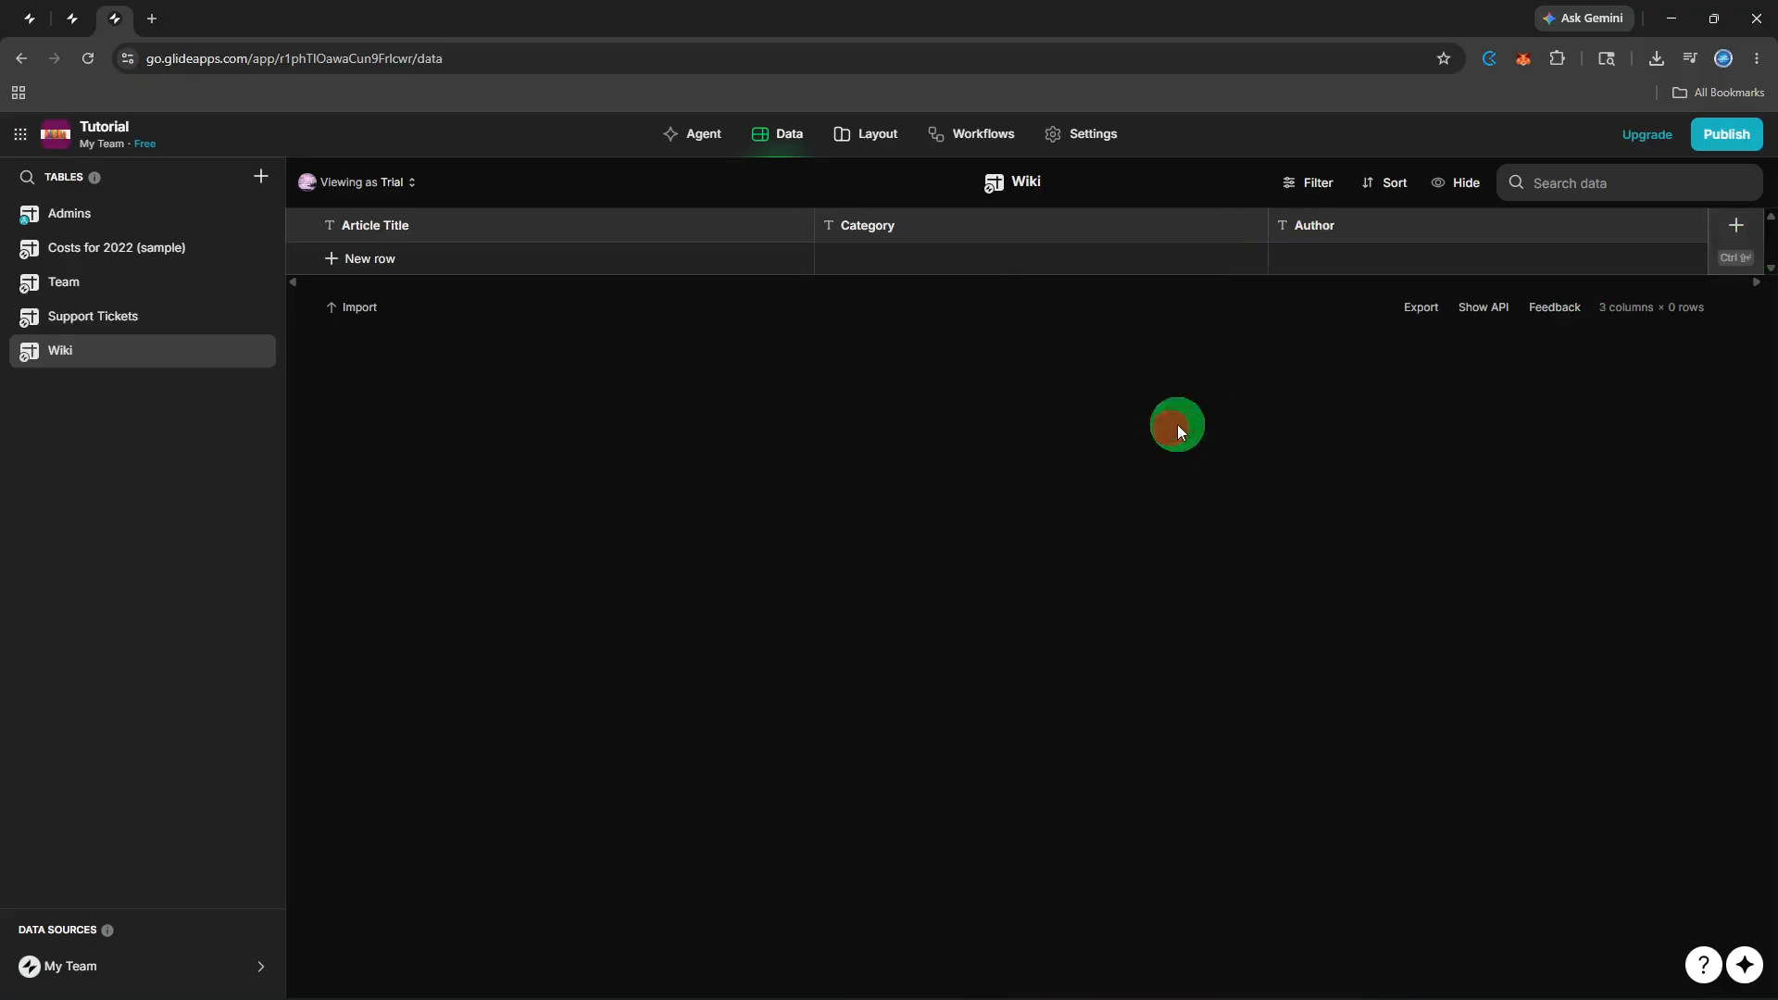
{"action": "left_click", "coordinate": [1730, 269]}
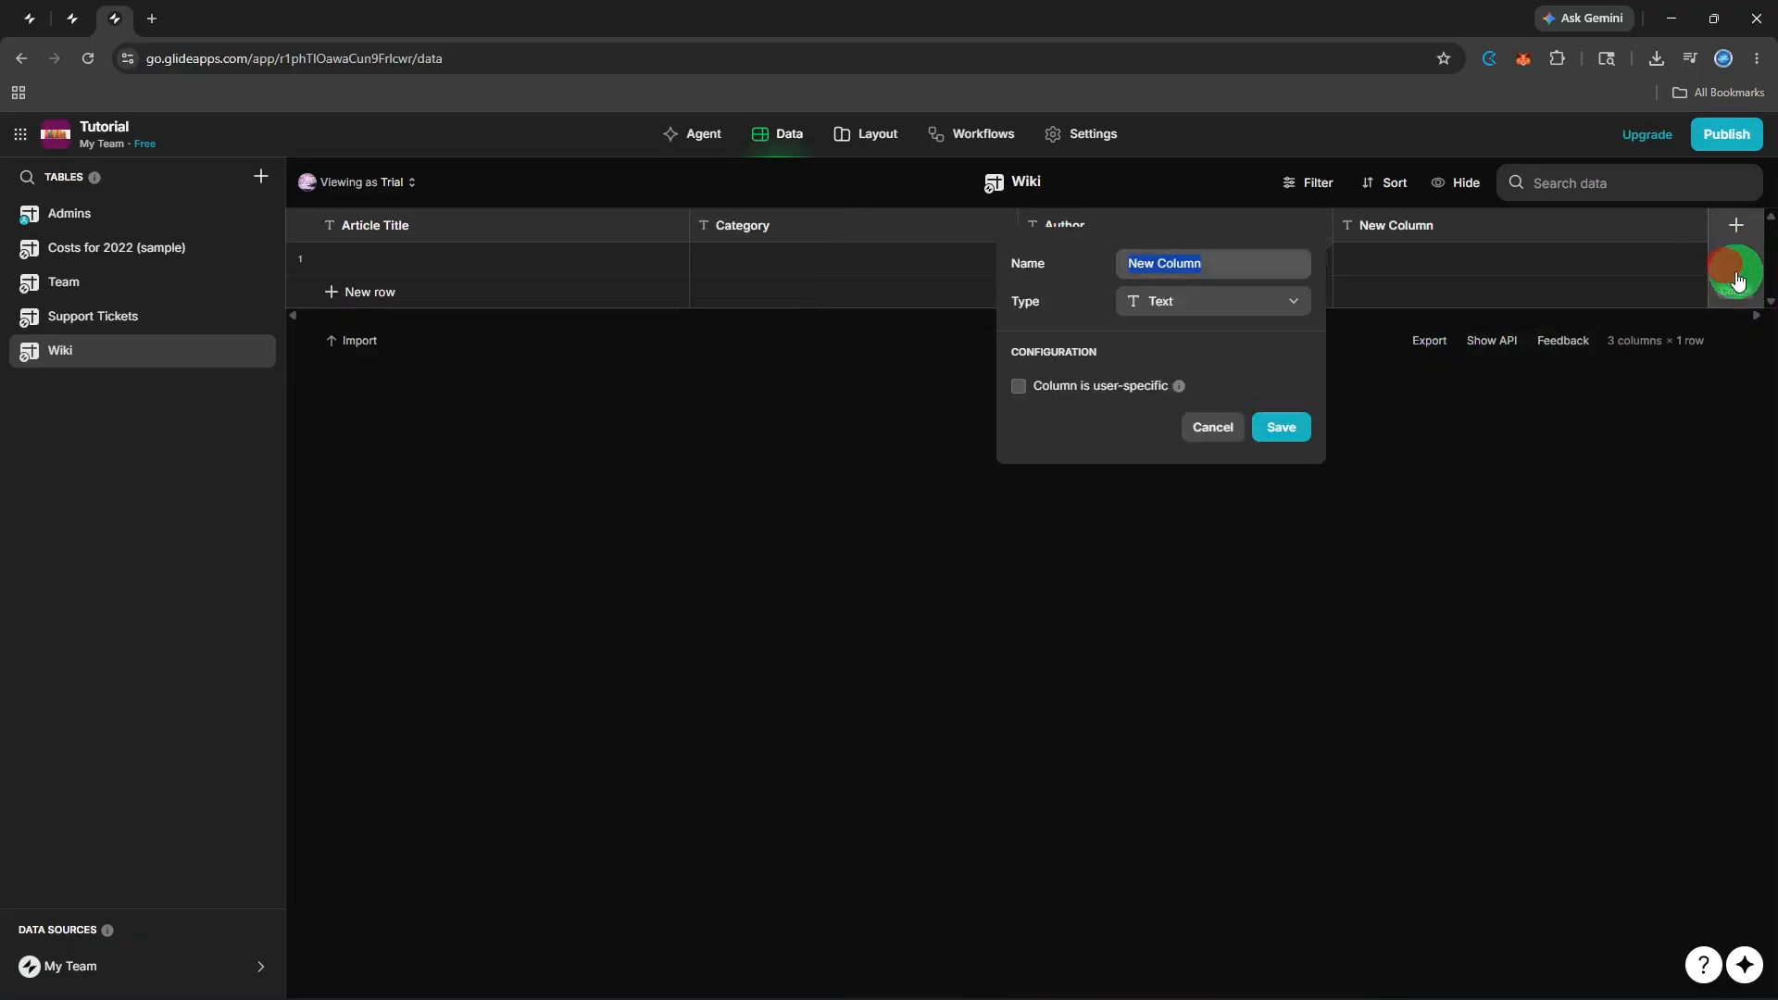
{"action": "key", "text": "BackSpace"}
{"action": "type", "text": "Co"}
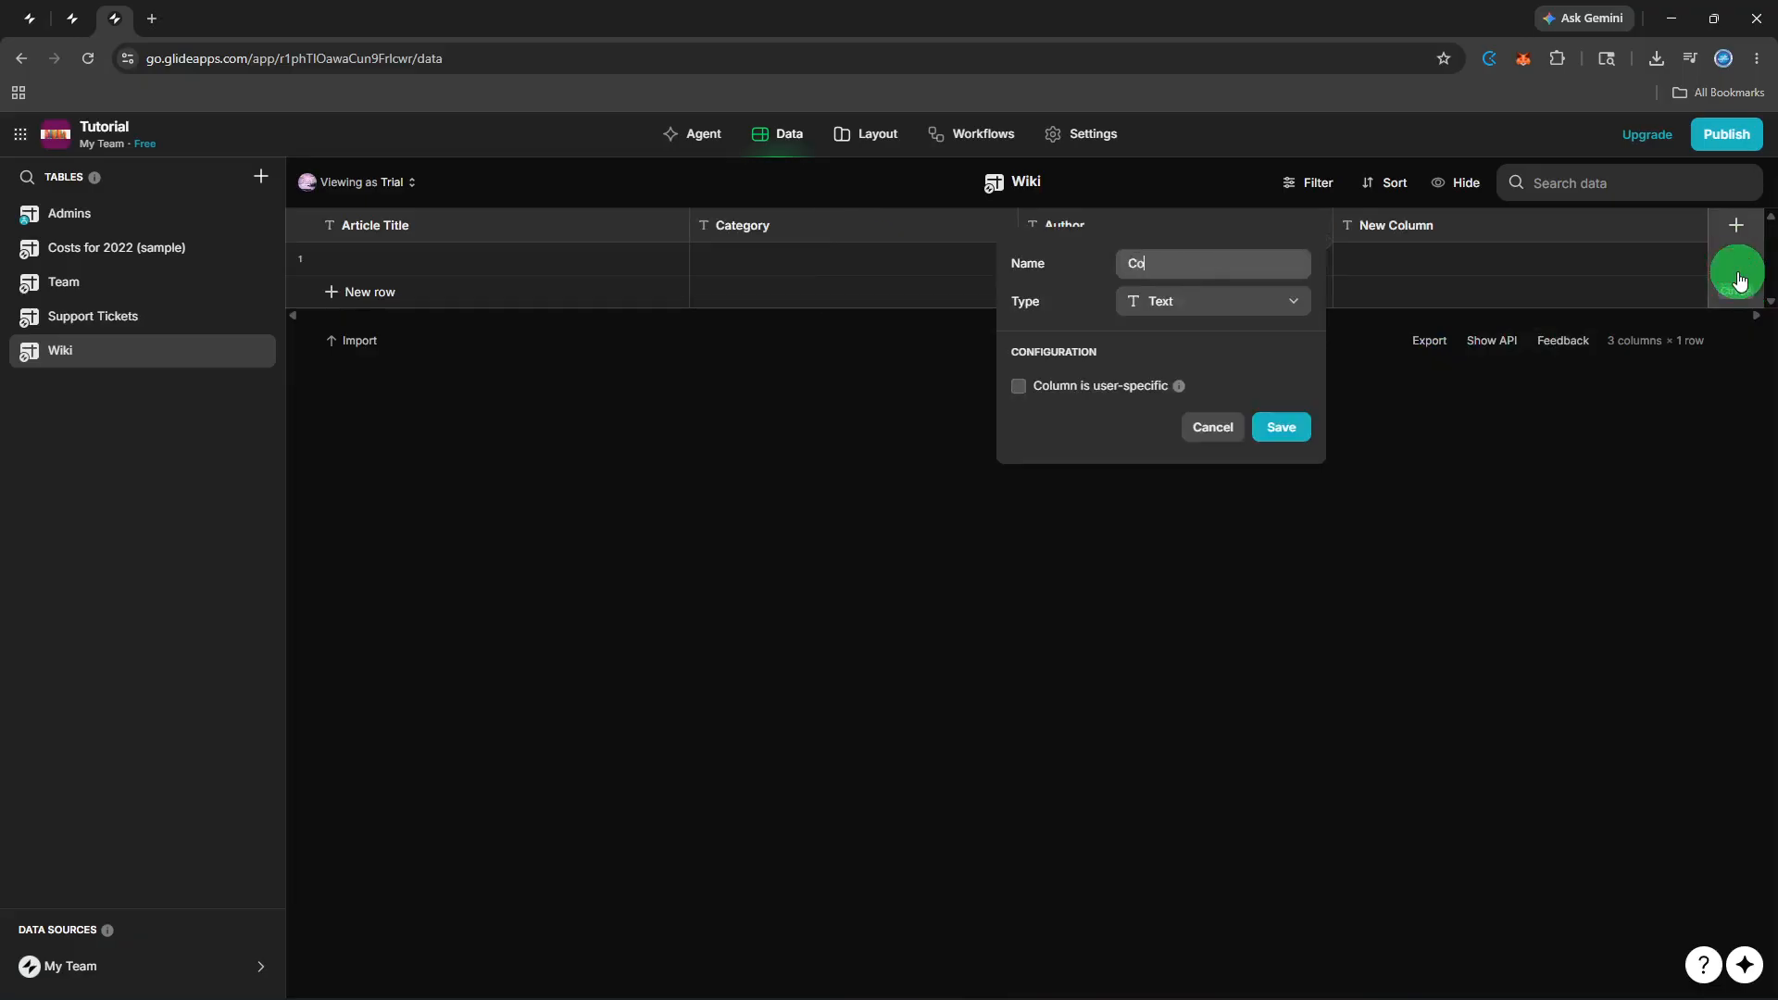
{"action": "type", "text": "ntent"}
{"action": "left_click", "coordinate": [1281, 427]}
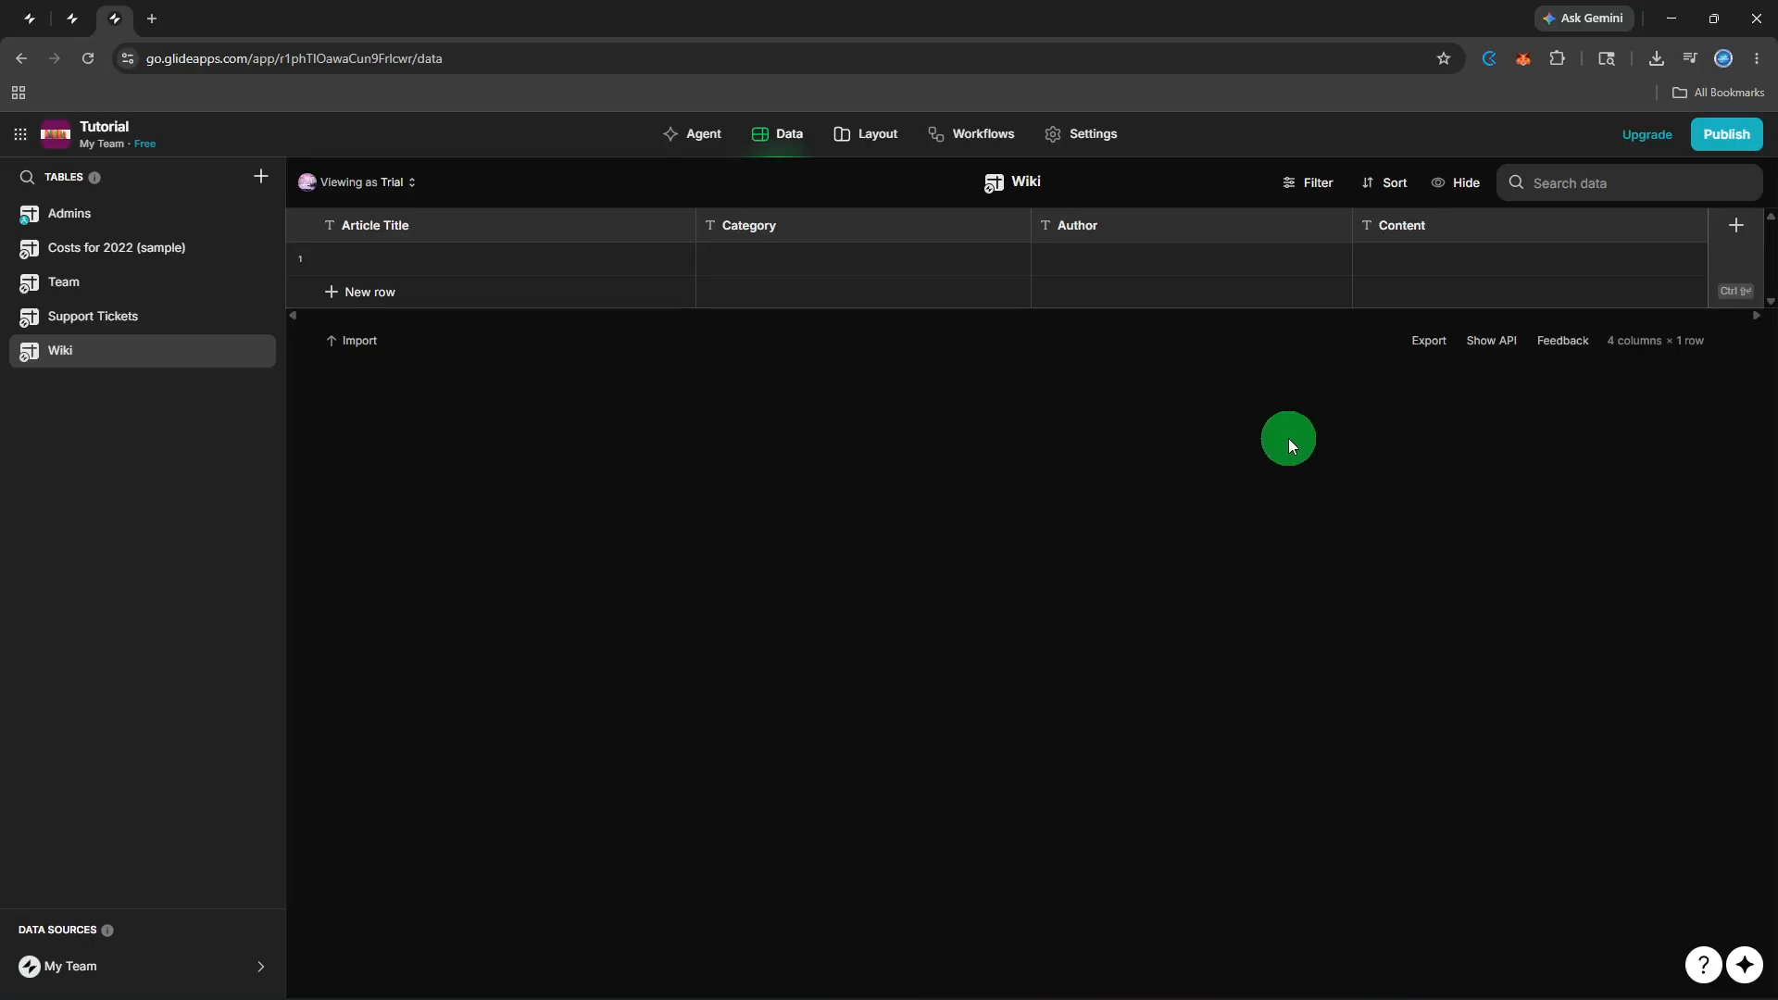
Add a first Wiki row titled 'Cell Cyle' with category Biology.
{"action": "left_click", "coordinate": [659, 295]}
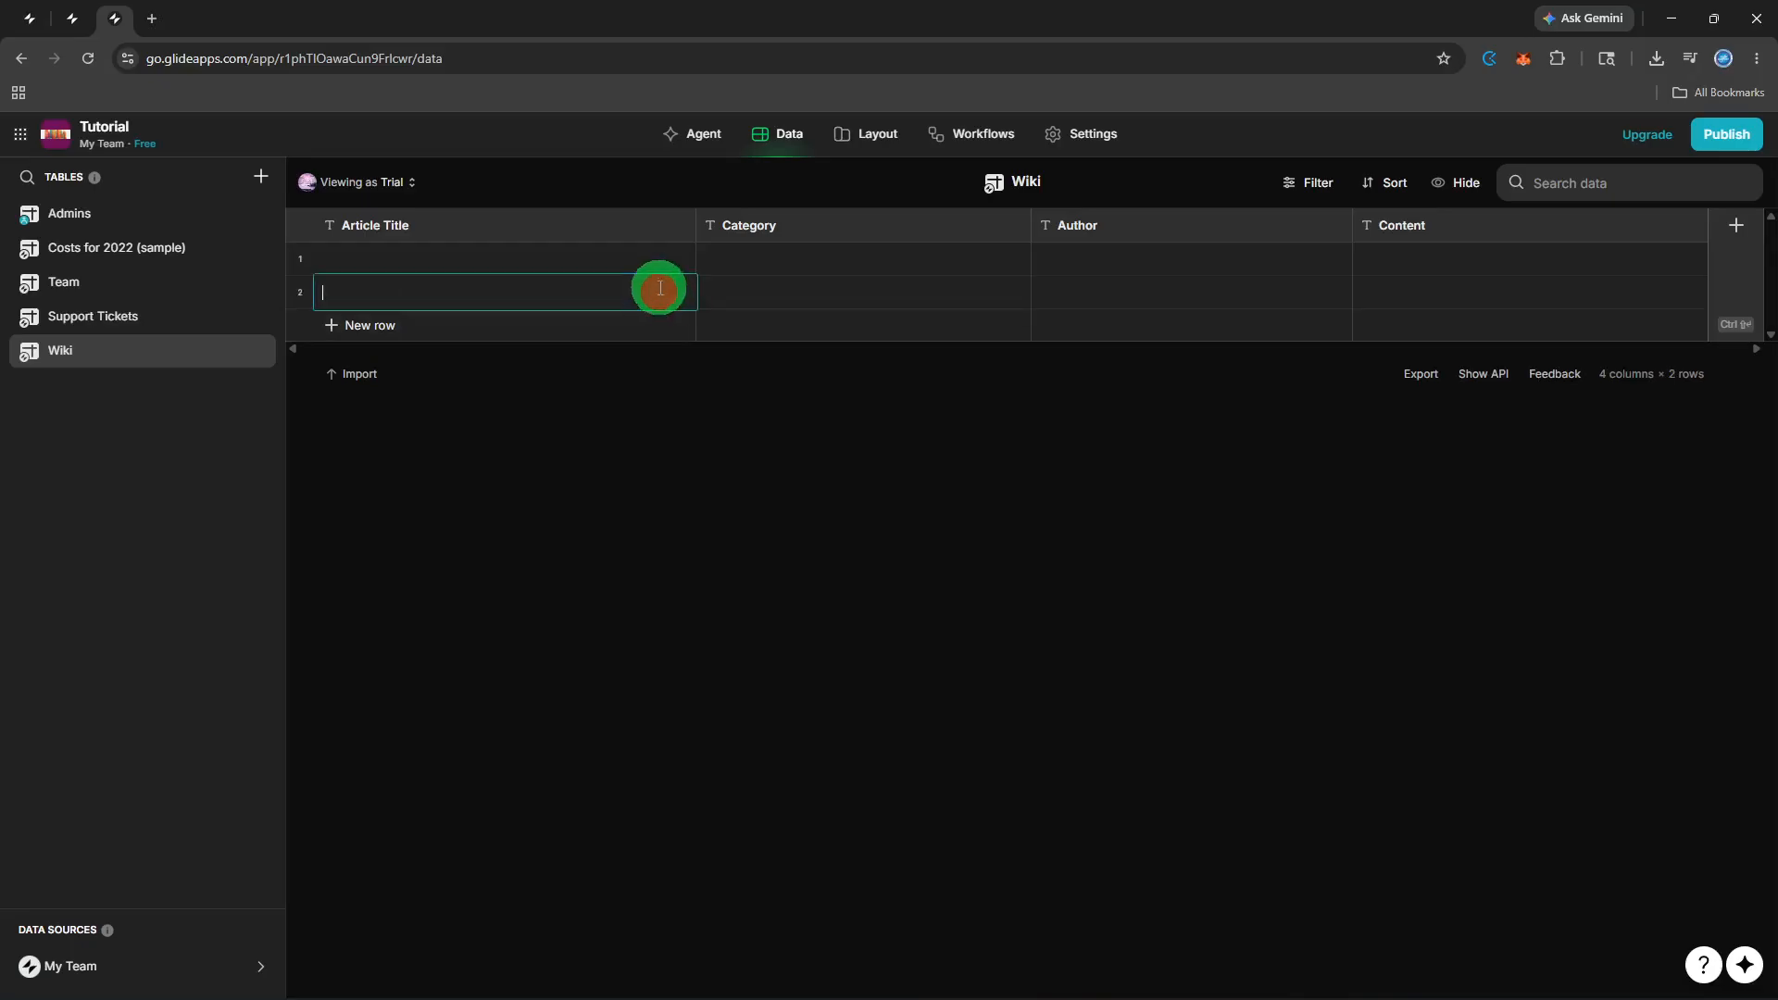
{"action": "left_click", "coordinate": [651, 261]}
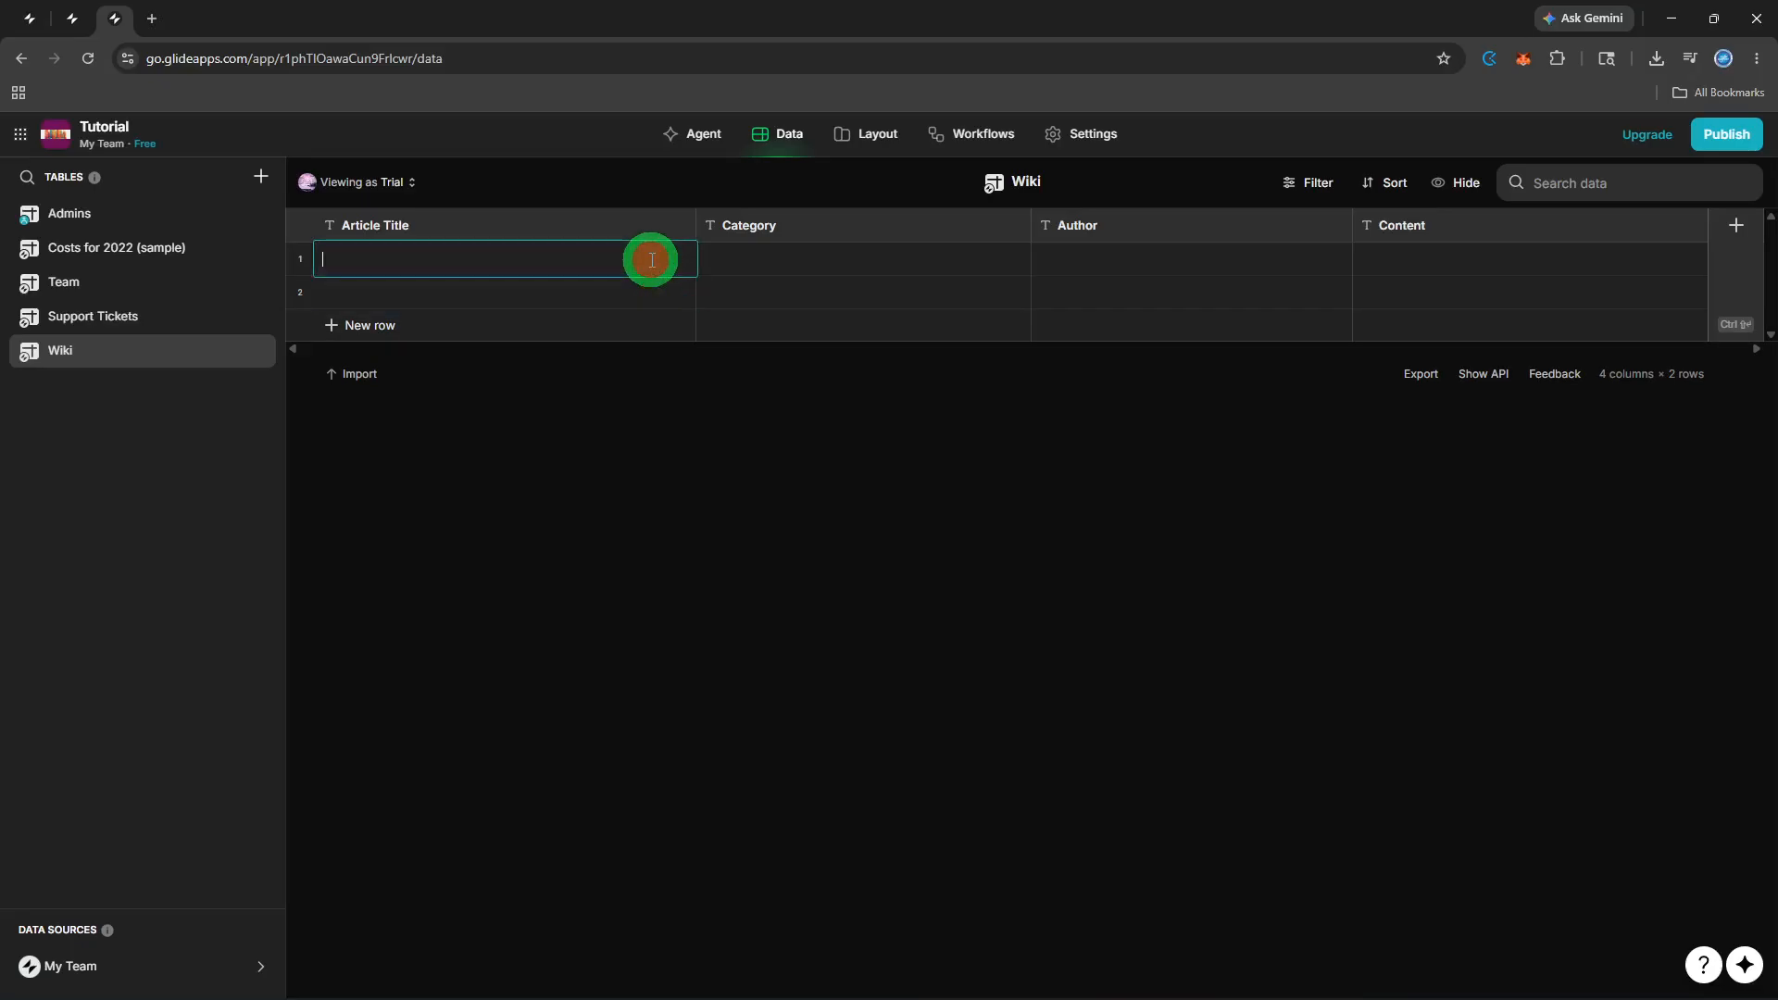
{"action": "type", "text": "Cell Cyle"}
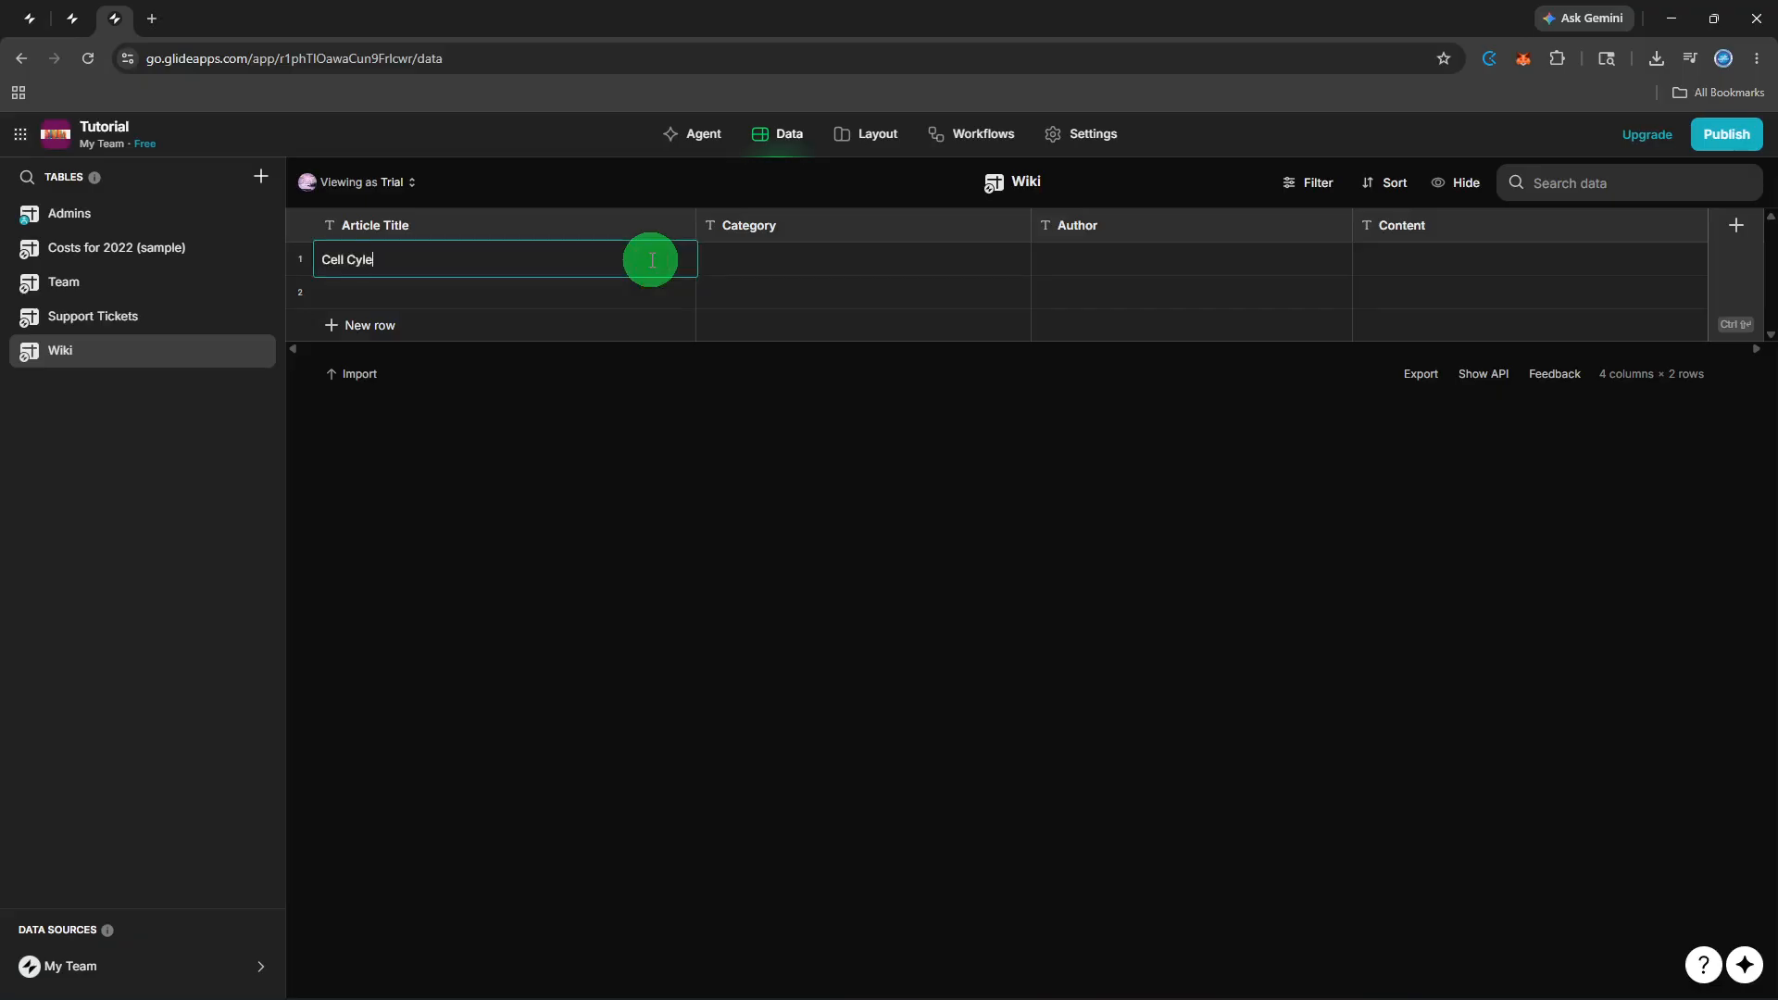
{"action": "left_click", "coordinate": [779, 247]}
{"action": "left_click", "coordinate": [780, 248]}
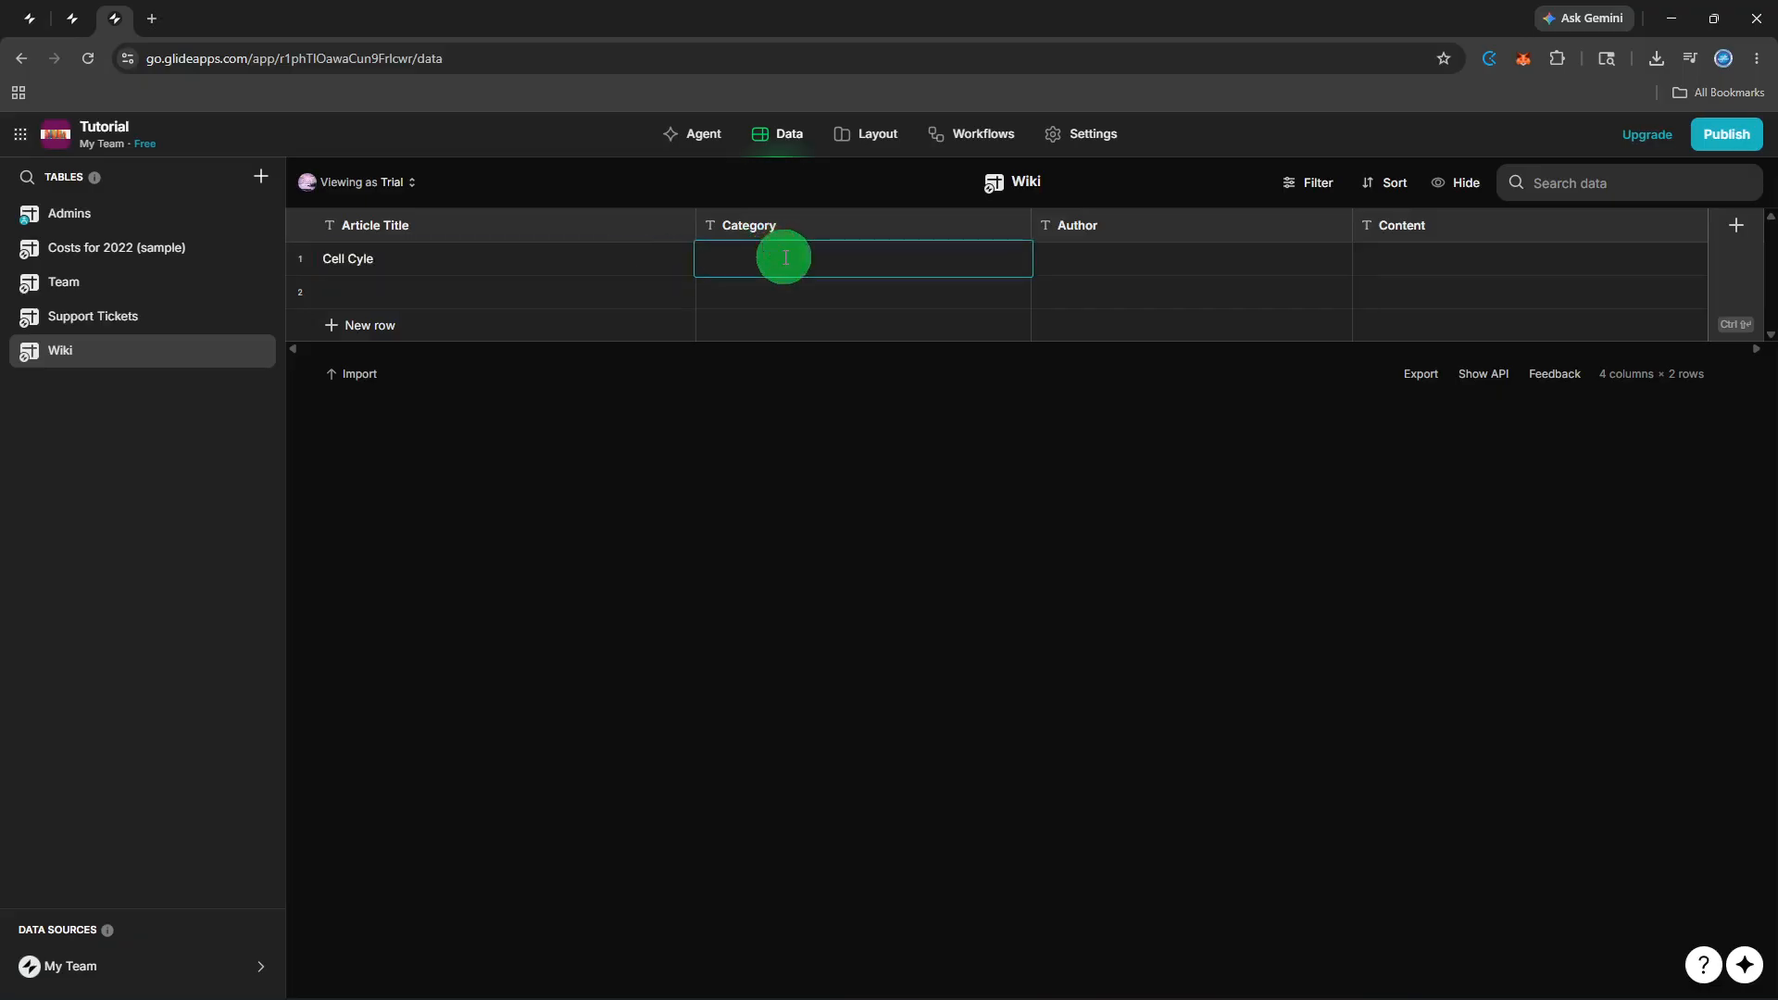
{"action": "type", "text": "Biology"}
Enter the author's name and the content 'Mitosis' for the Cell Cyle row.
{"action": "double_click", "coordinate": [1117, 250]}
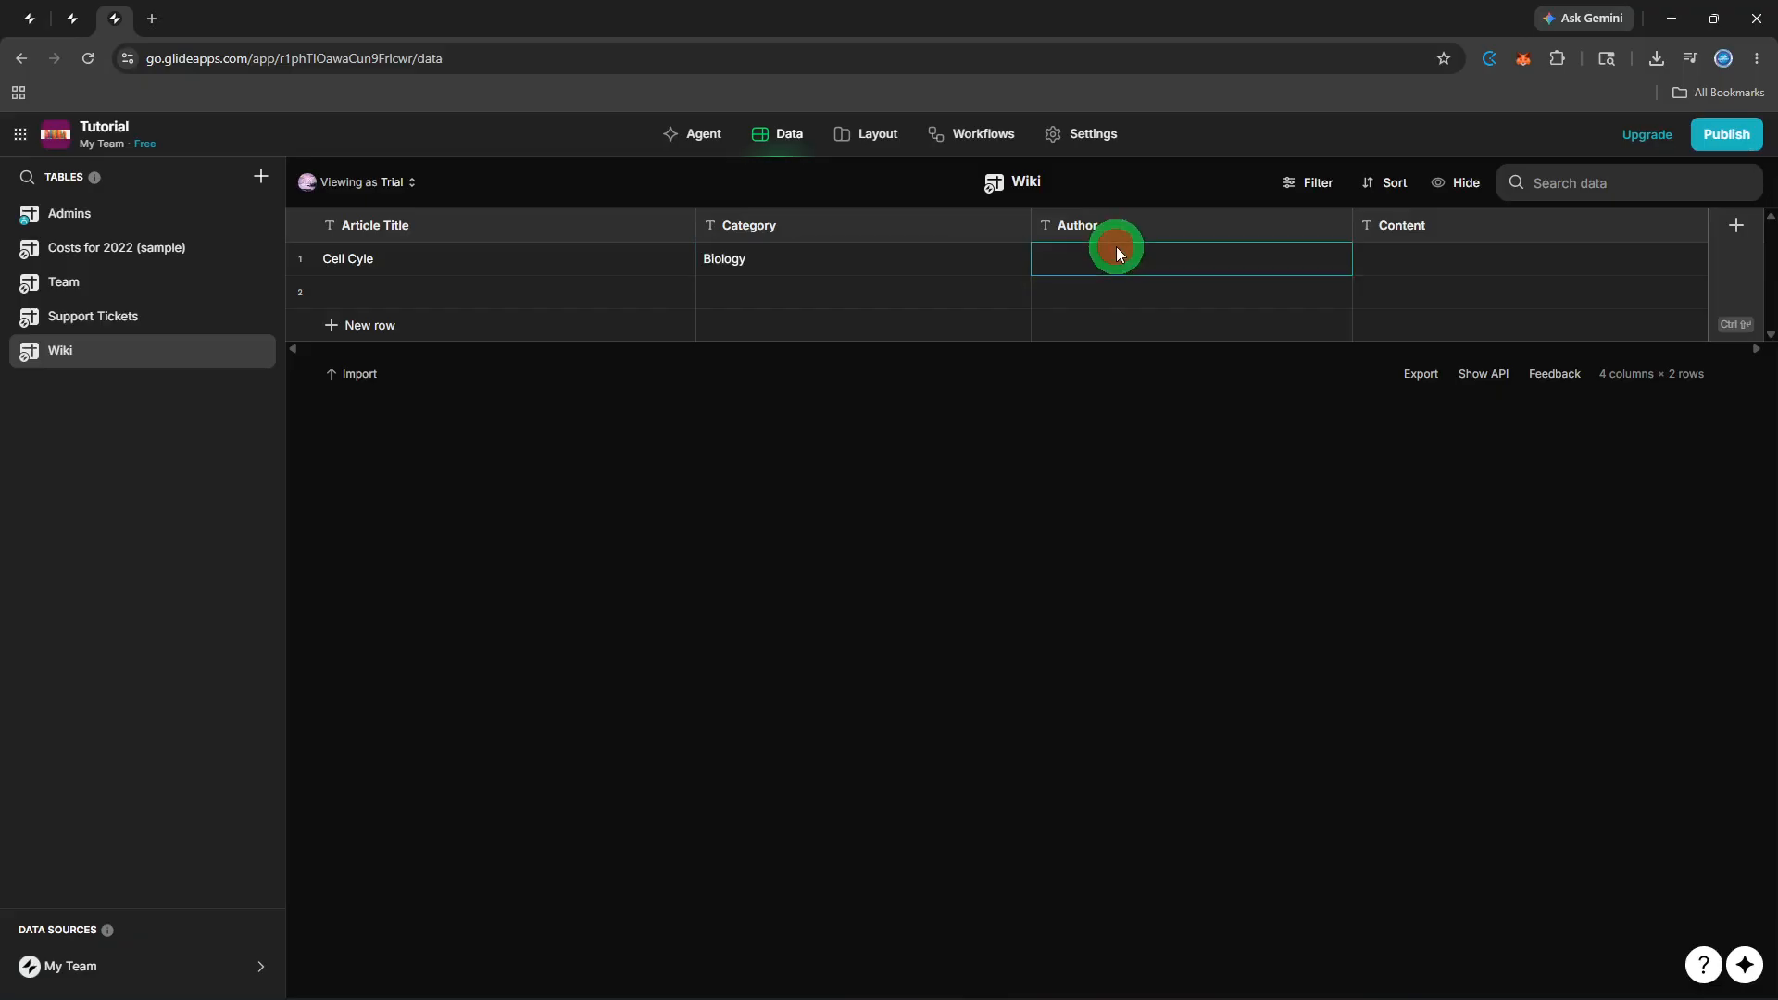
{"action": "type", "text": "Zh"}
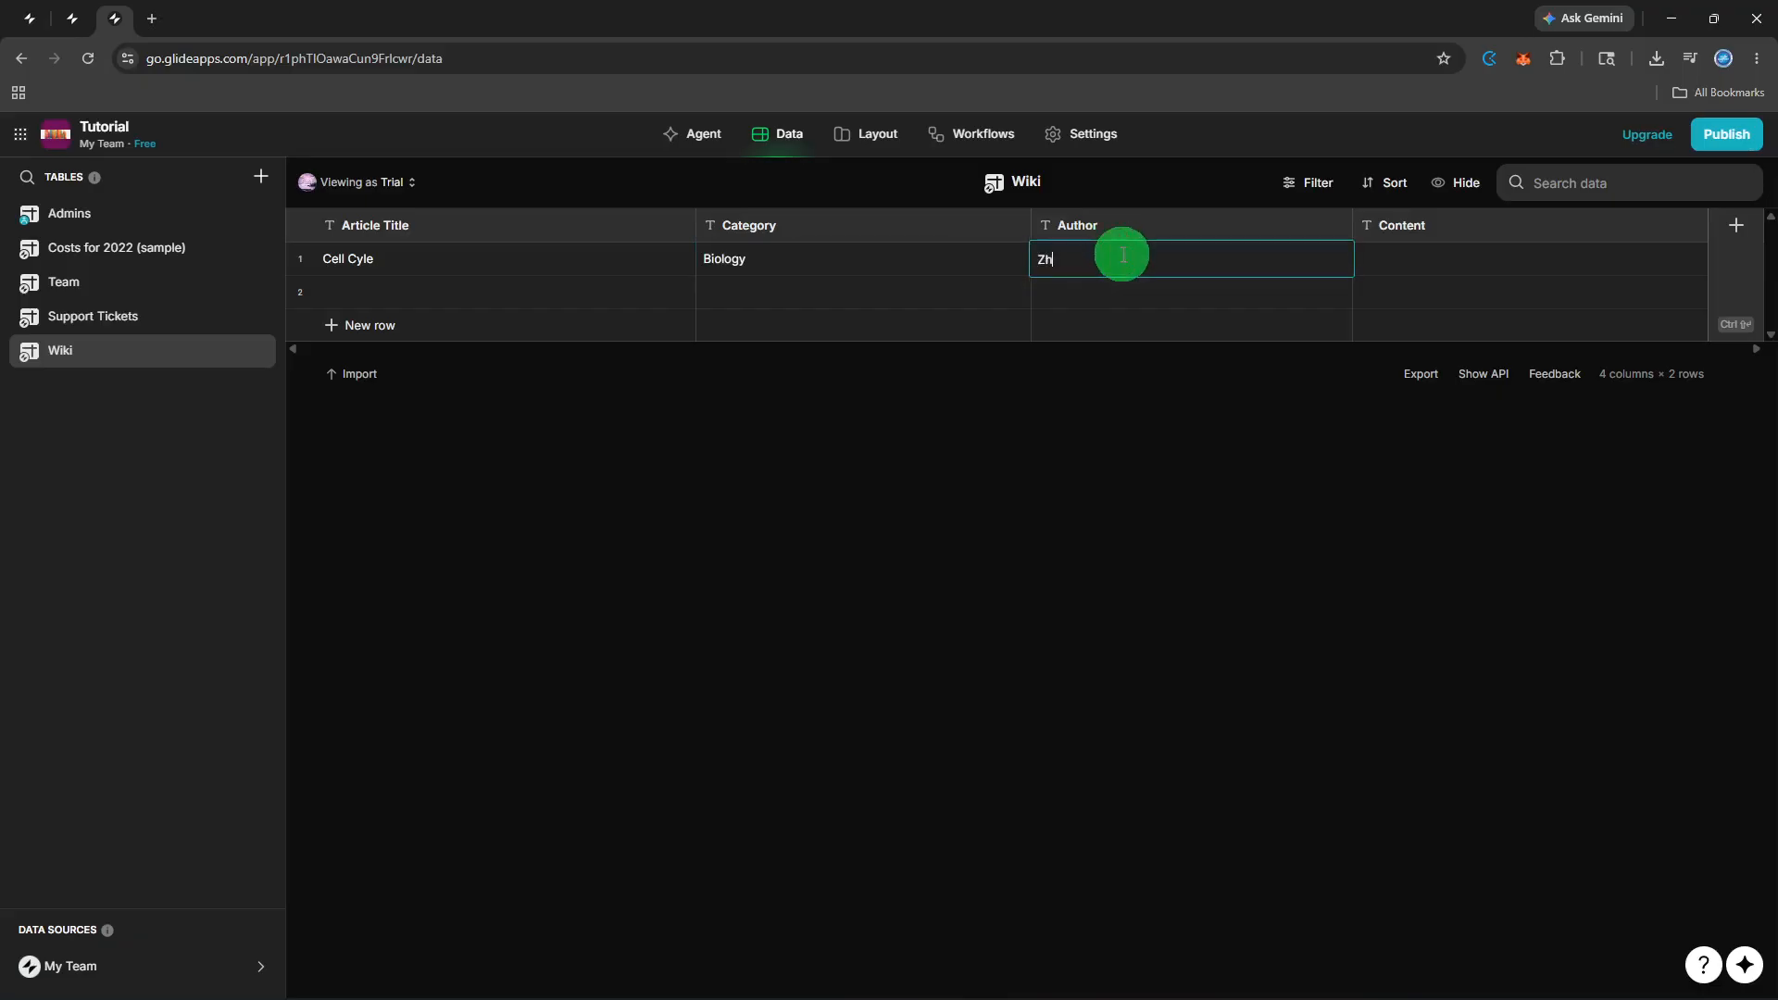
{"action": "type", "text": "ang"}
{"action": "left_click", "coordinate": [1398, 272]}
{"action": "left_click", "coordinate": [1398, 269]}
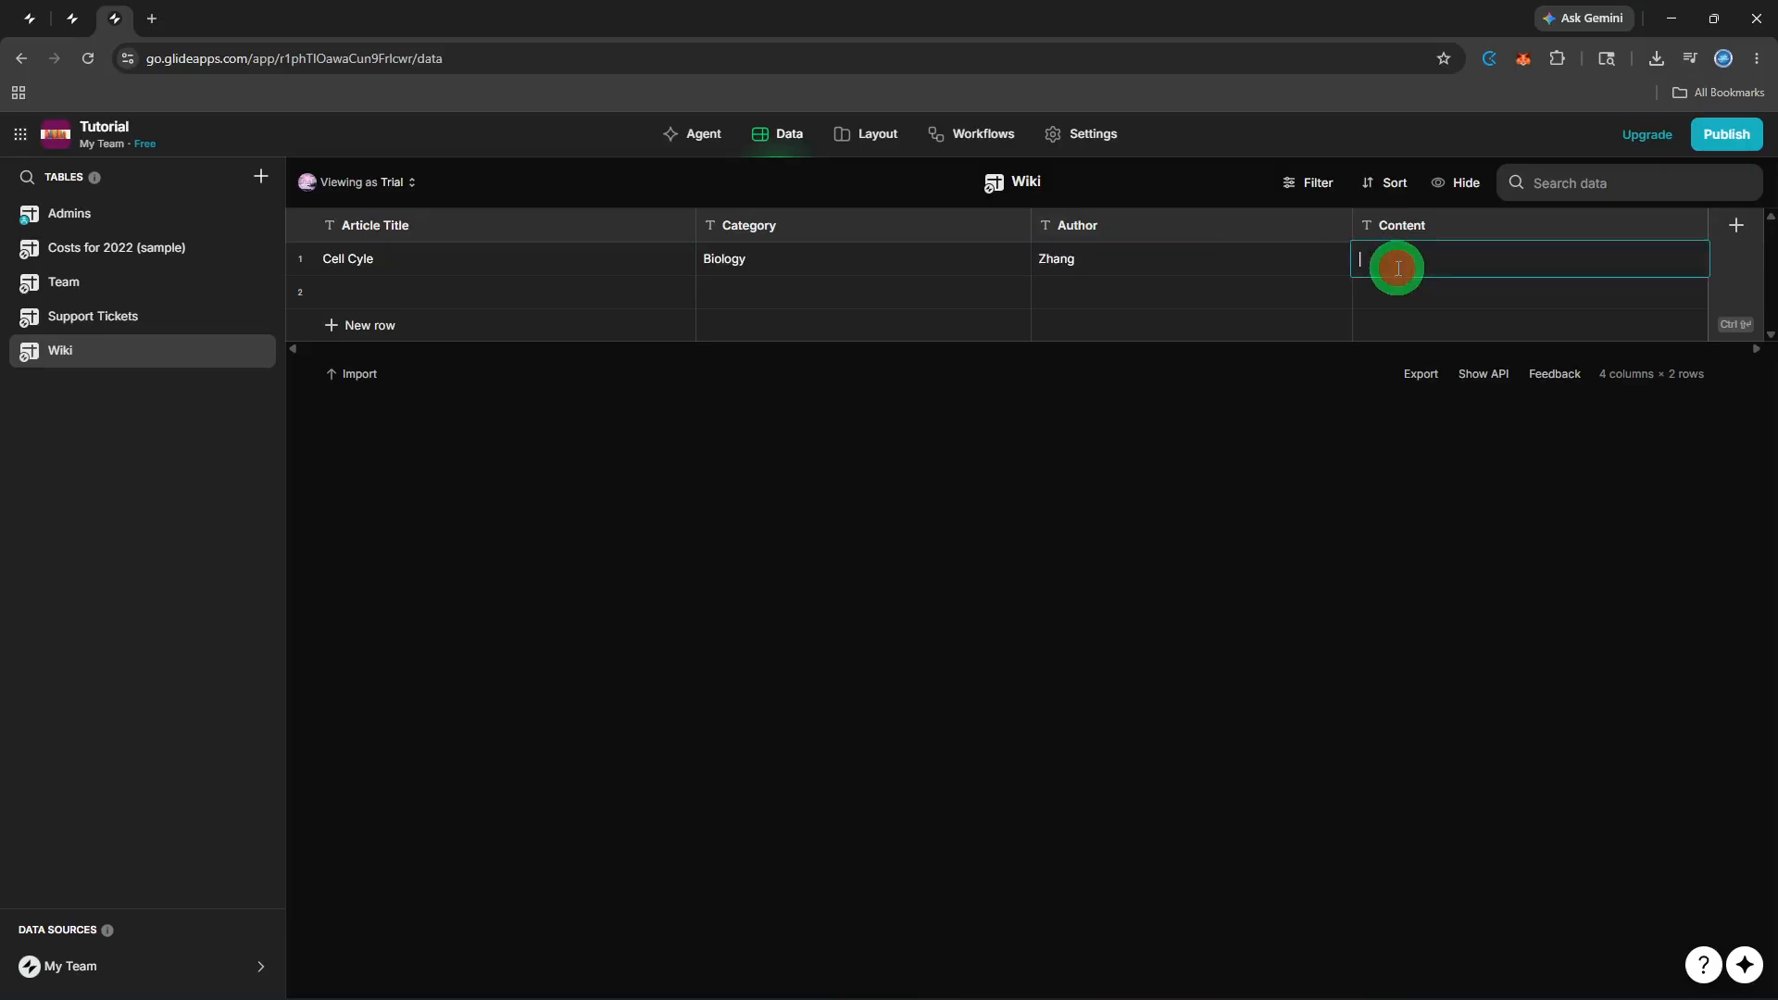
{"action": "type", "text": "Mitosis"}
{"action": "left_click", "coordinate": [604, 291]}
Fill row 2 with title 'Titration' and category Chemistry.
{"action": "left_click", "coordinate": [604, 291]}
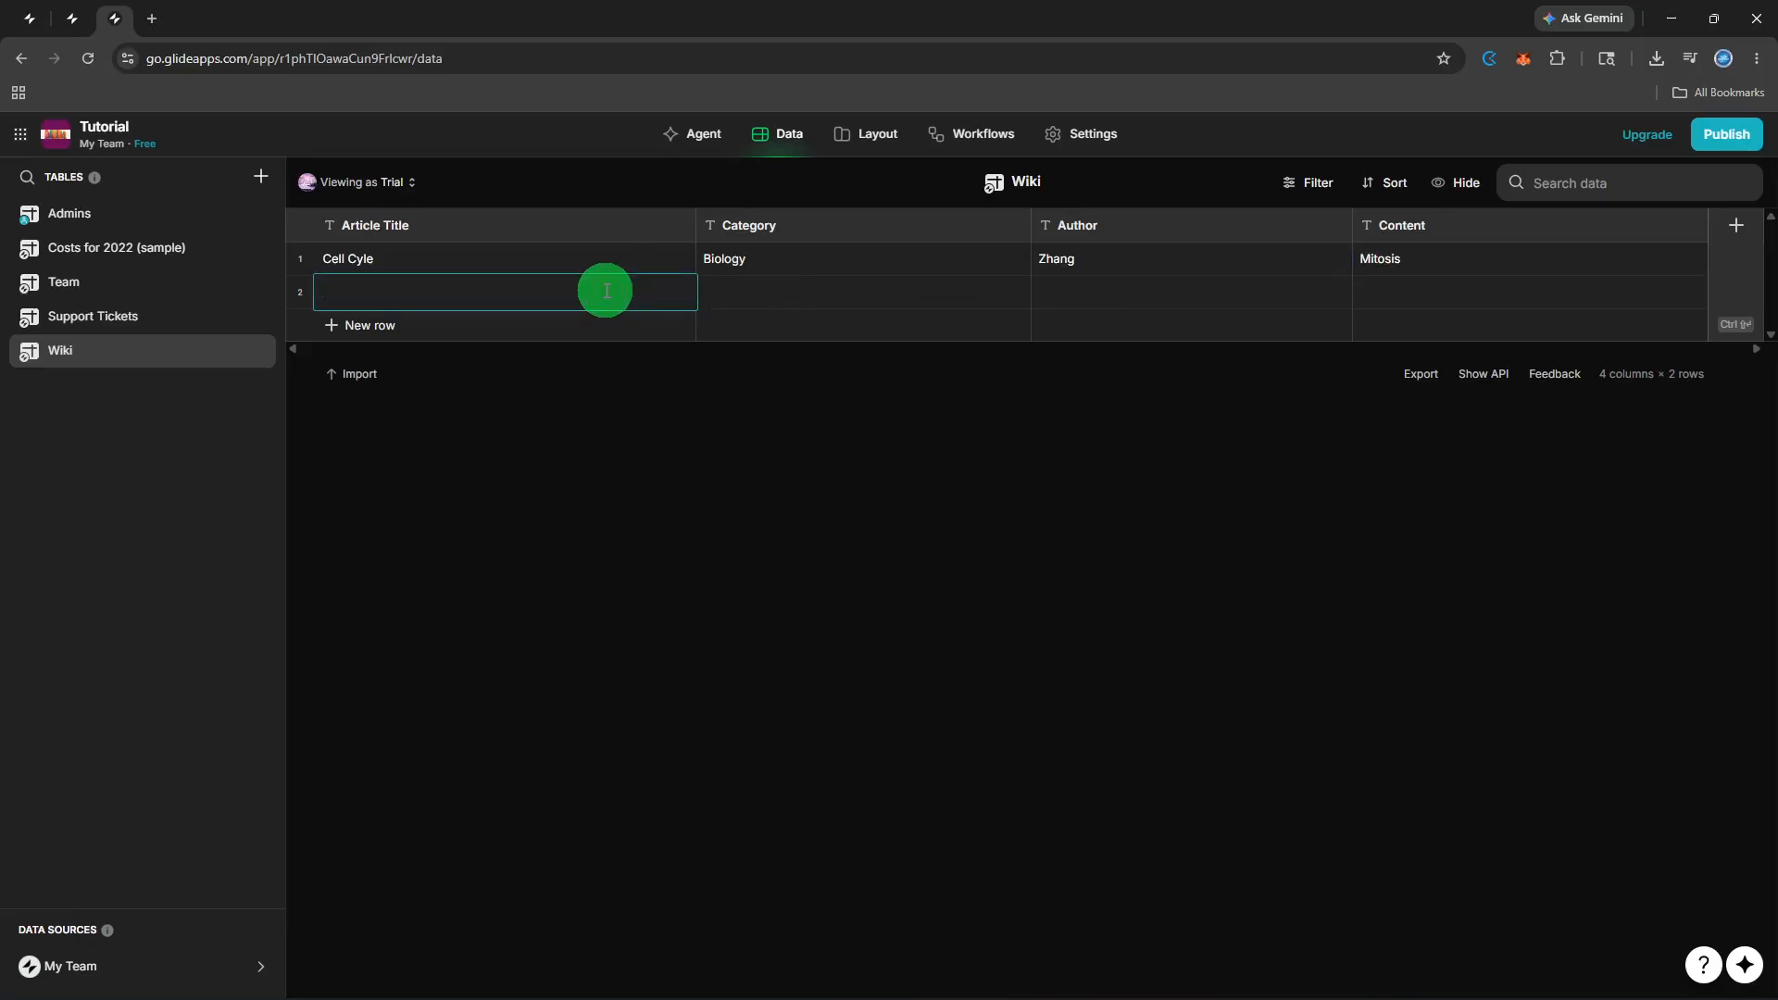
{"action": "type", "text": "Titr"}
{"action": "type", "text": "ation"}
{"action": "left_click", "coordinate": [848, 291]}
{"action": "left_click", "coordinate": [849, 292]}
{"action": "type", "text": "C"}
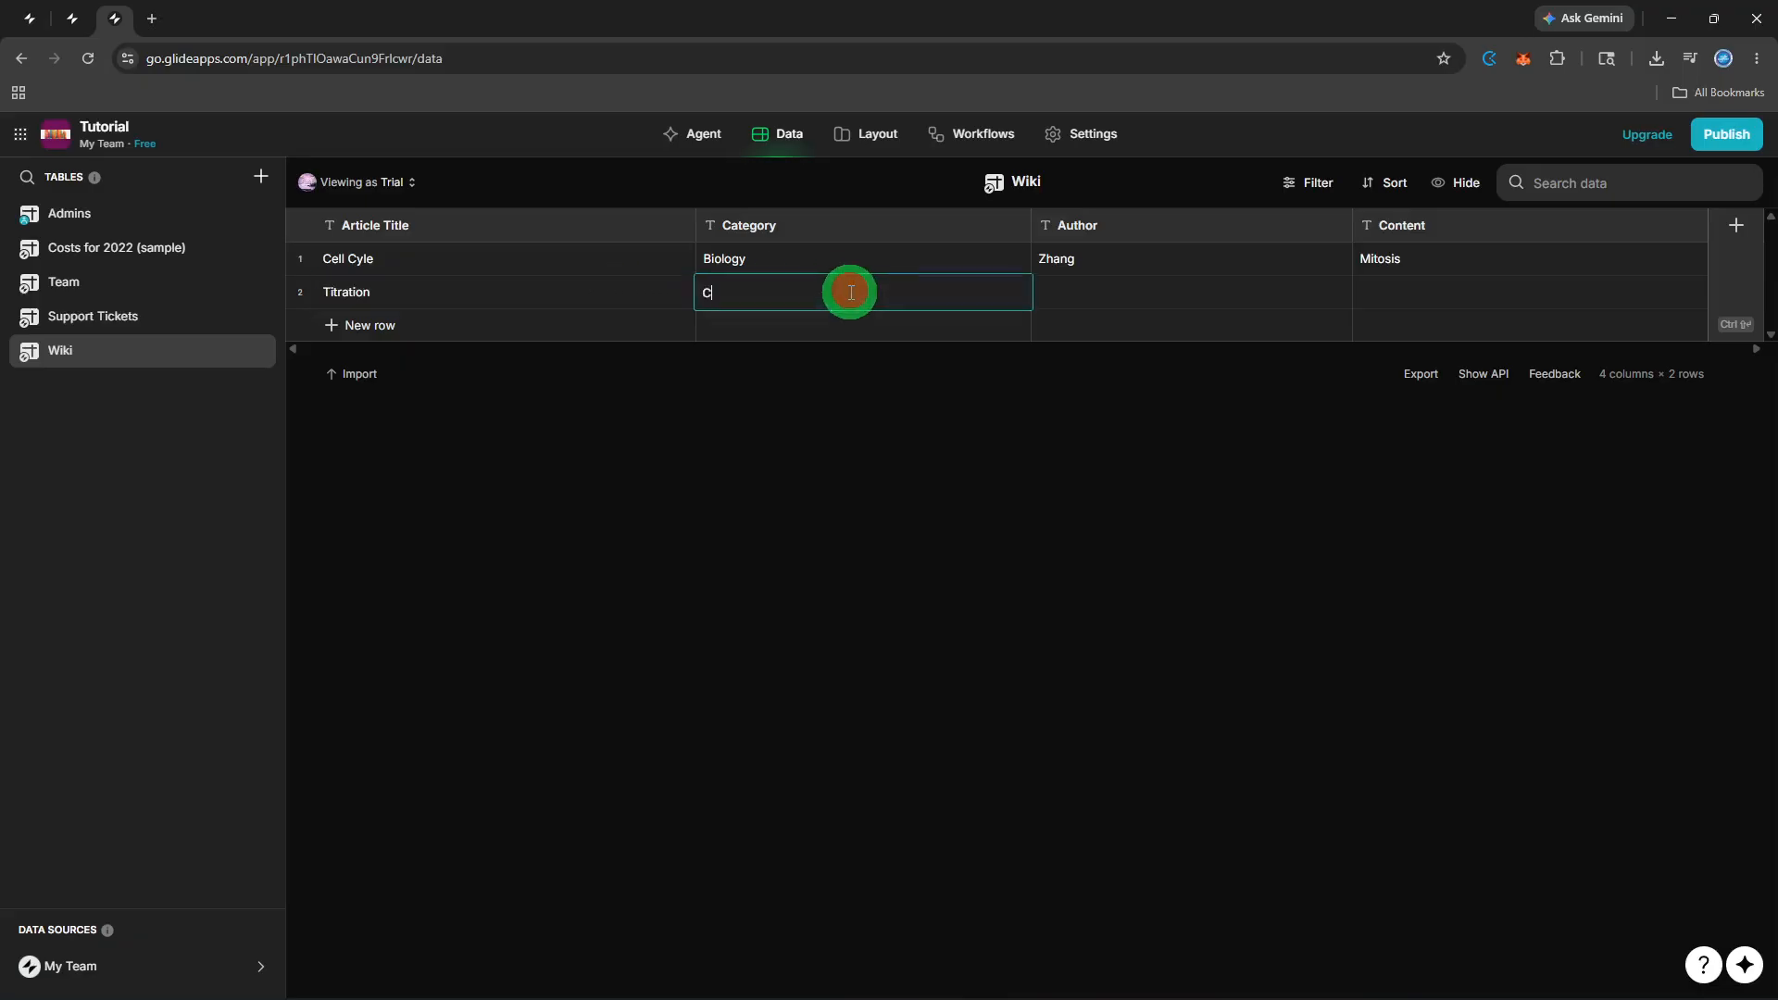
{"action": "type", "text": "hemistry"}
Enter row 2's author name and the content 'Laboratory'.
{"action": "left_click", "coordinate": [1062, 296]}
{"action": "left_click", "coordinate": [1063, 296]}
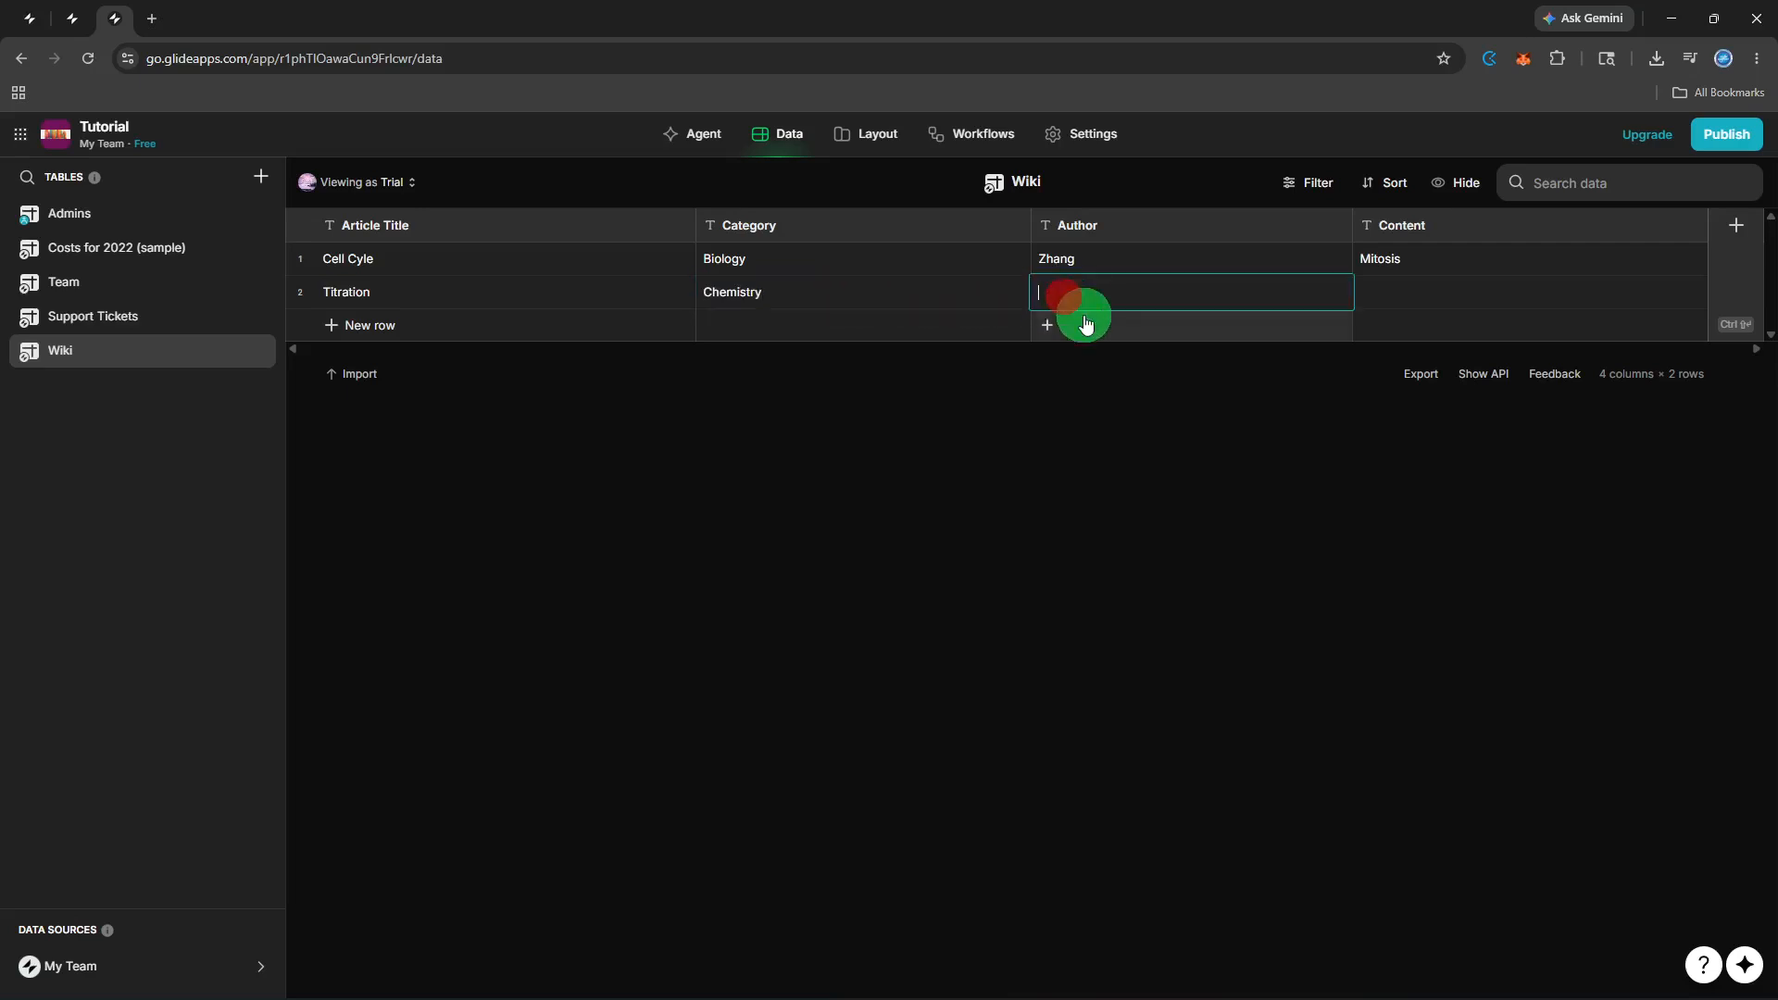
{"action": "type", "text": "Tan"}
{"action": "key", "text": "Return"}
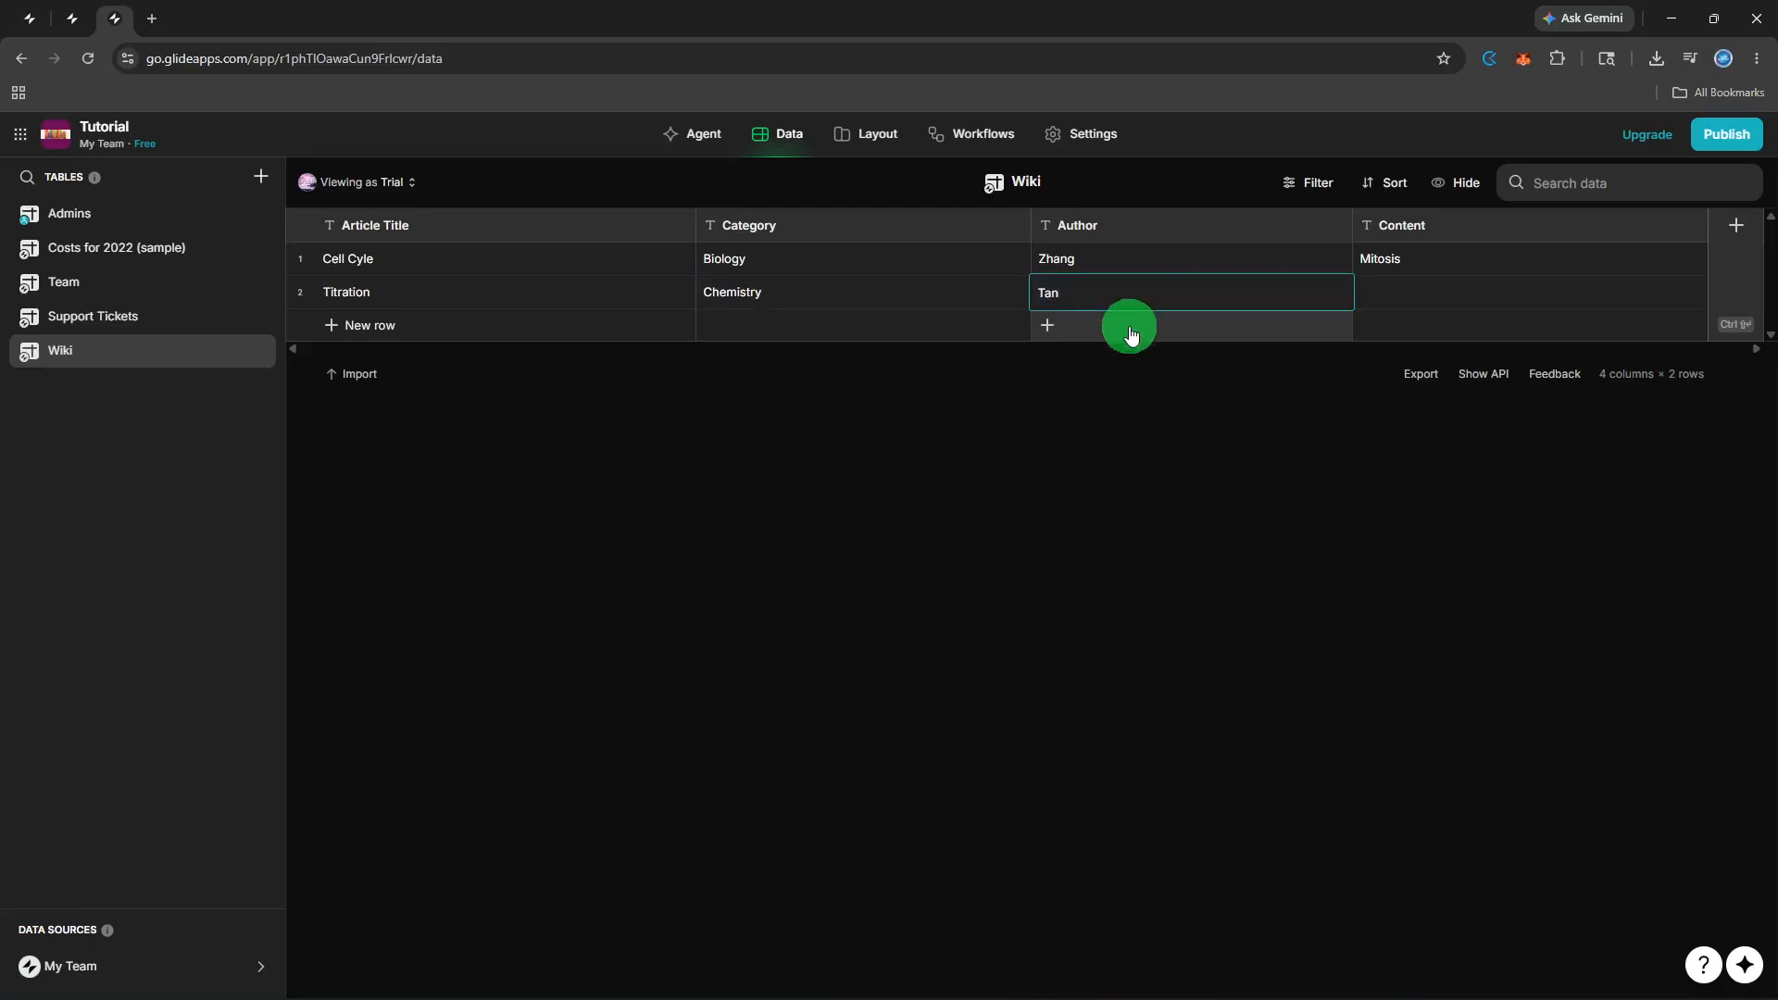
{"action": "left_click", "coordinate": [1413, 291]}
{"action": "left_click", "coordinate": [1412, 291]}
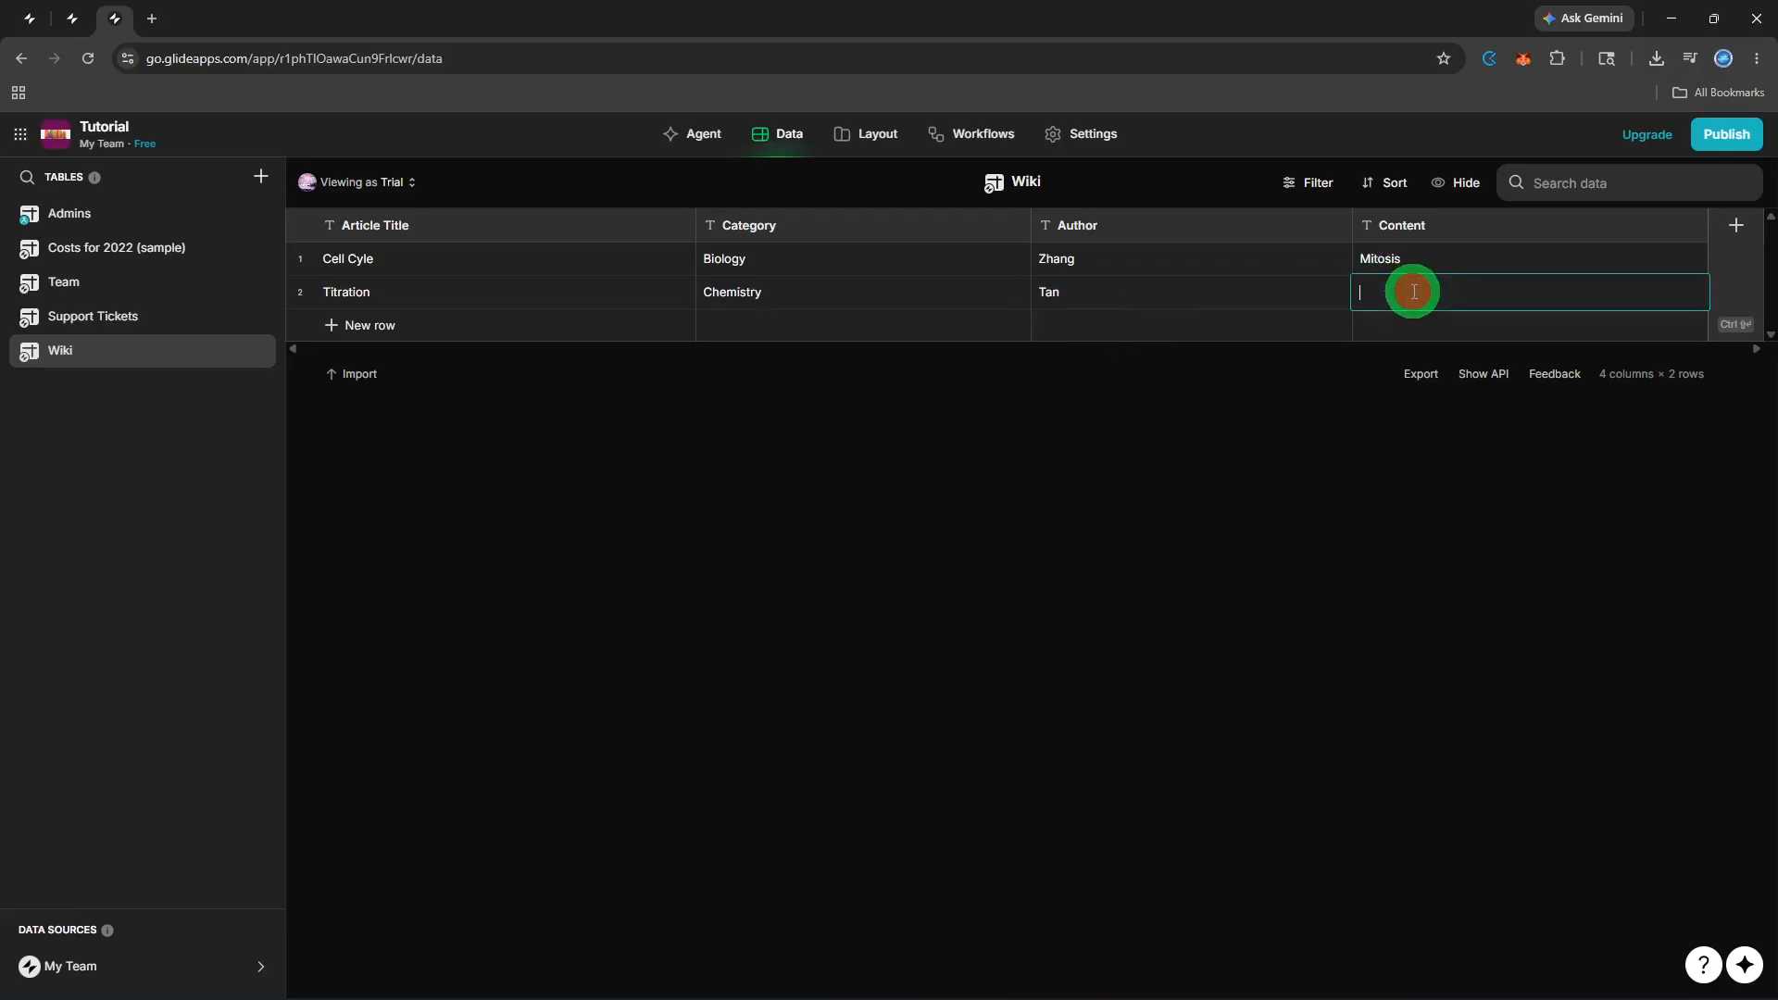
{"action": "type", "text": "Laboratory"}
In Layout, add a screen from the Wiki data, showing Cell Cyle and Titration cards.
{"action": "left_click", "coordinate": [892, 153]}
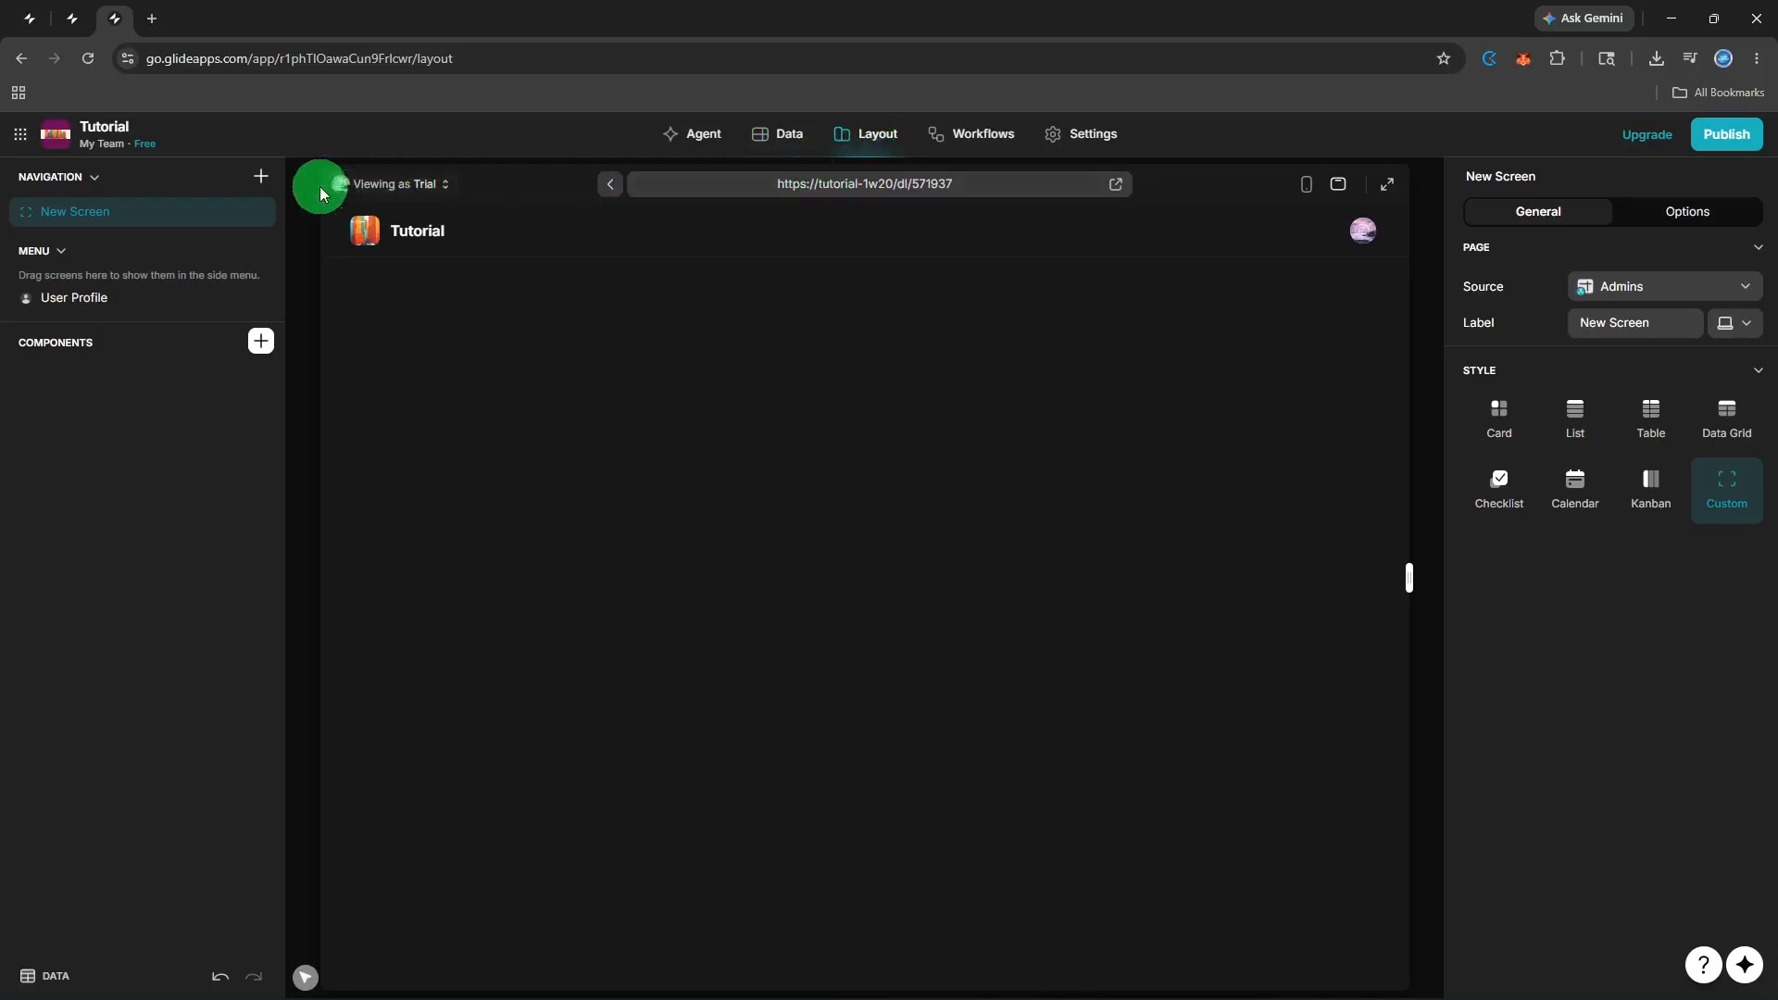
{"action": "left_click", "coordinate": [271, 193]}
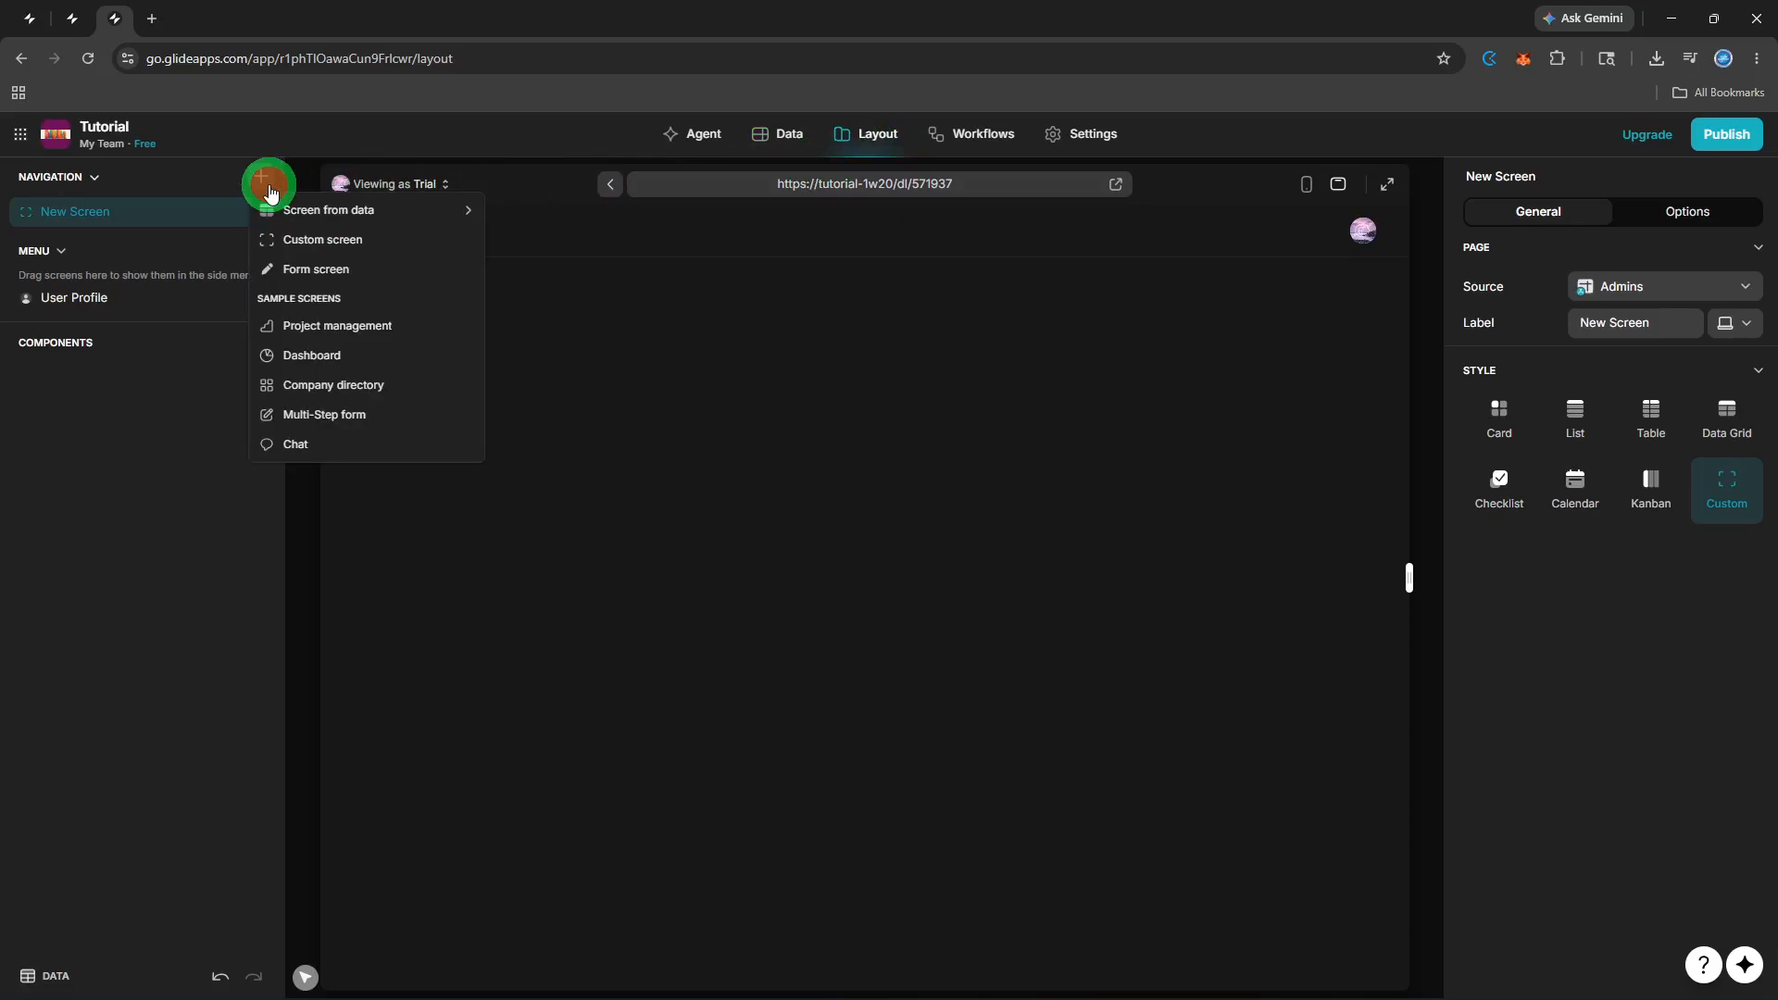
{"action": "mouse_move", "coordinate": [326, 207]}
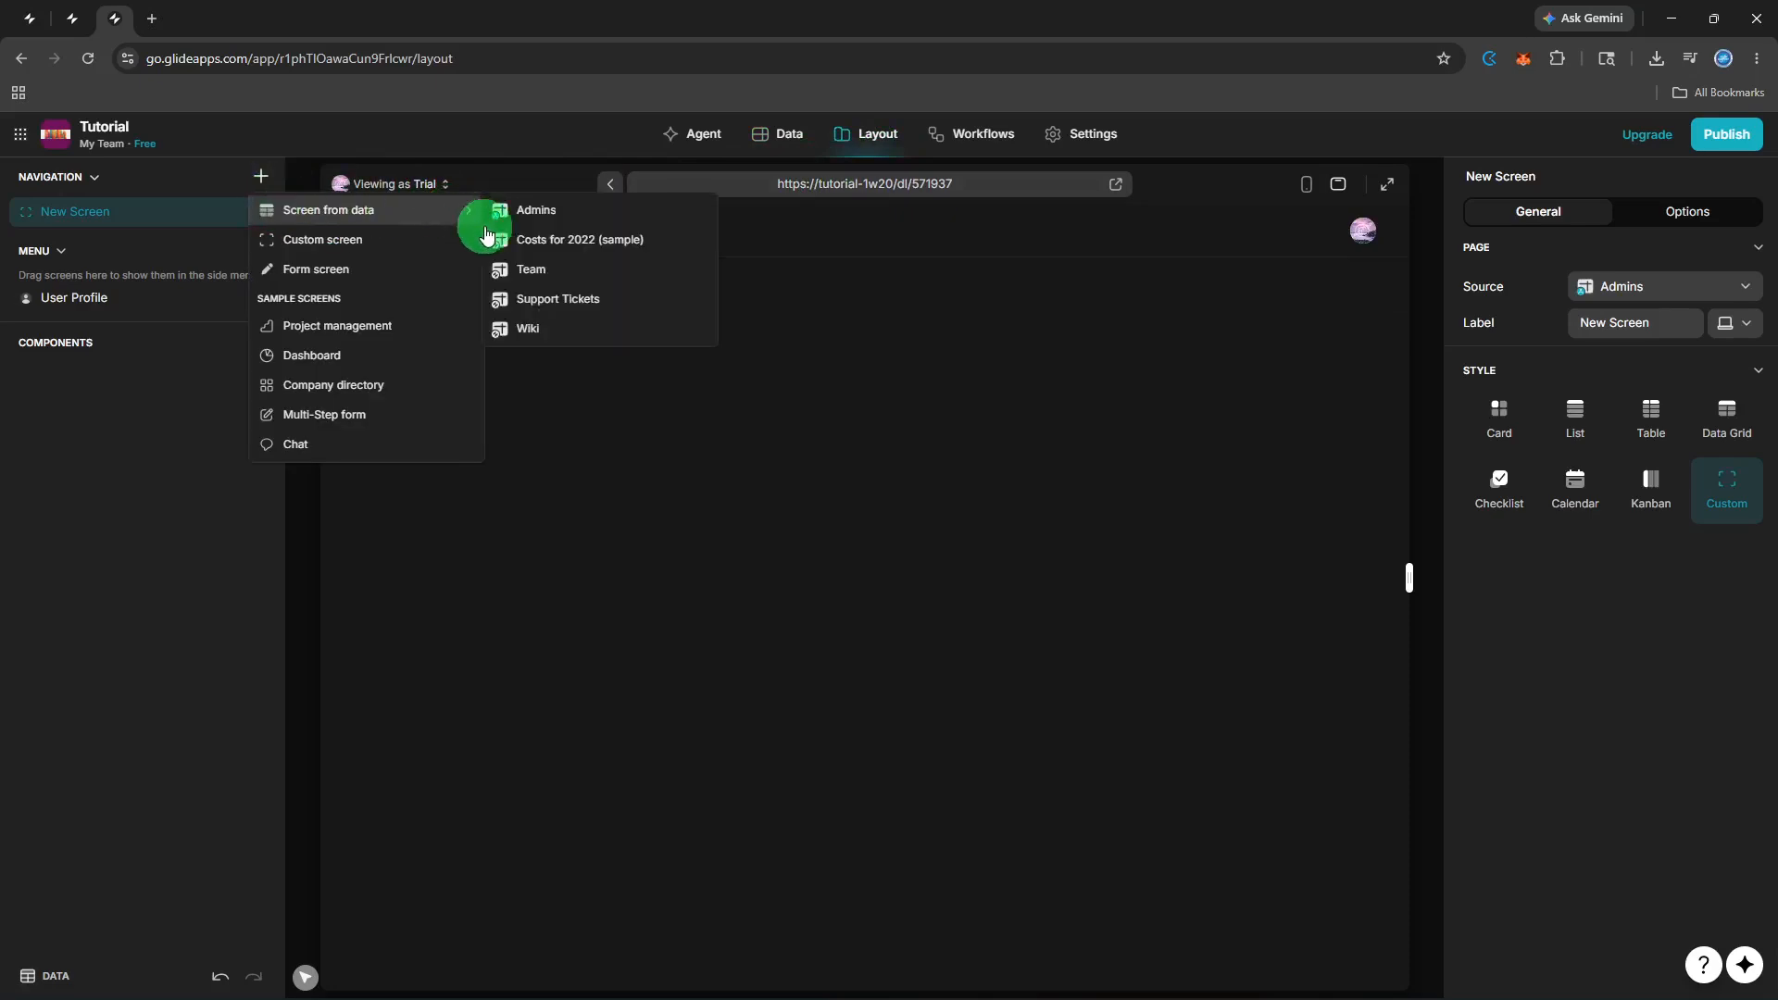
{"action": "left_click", "coordinate": [539, 325]}
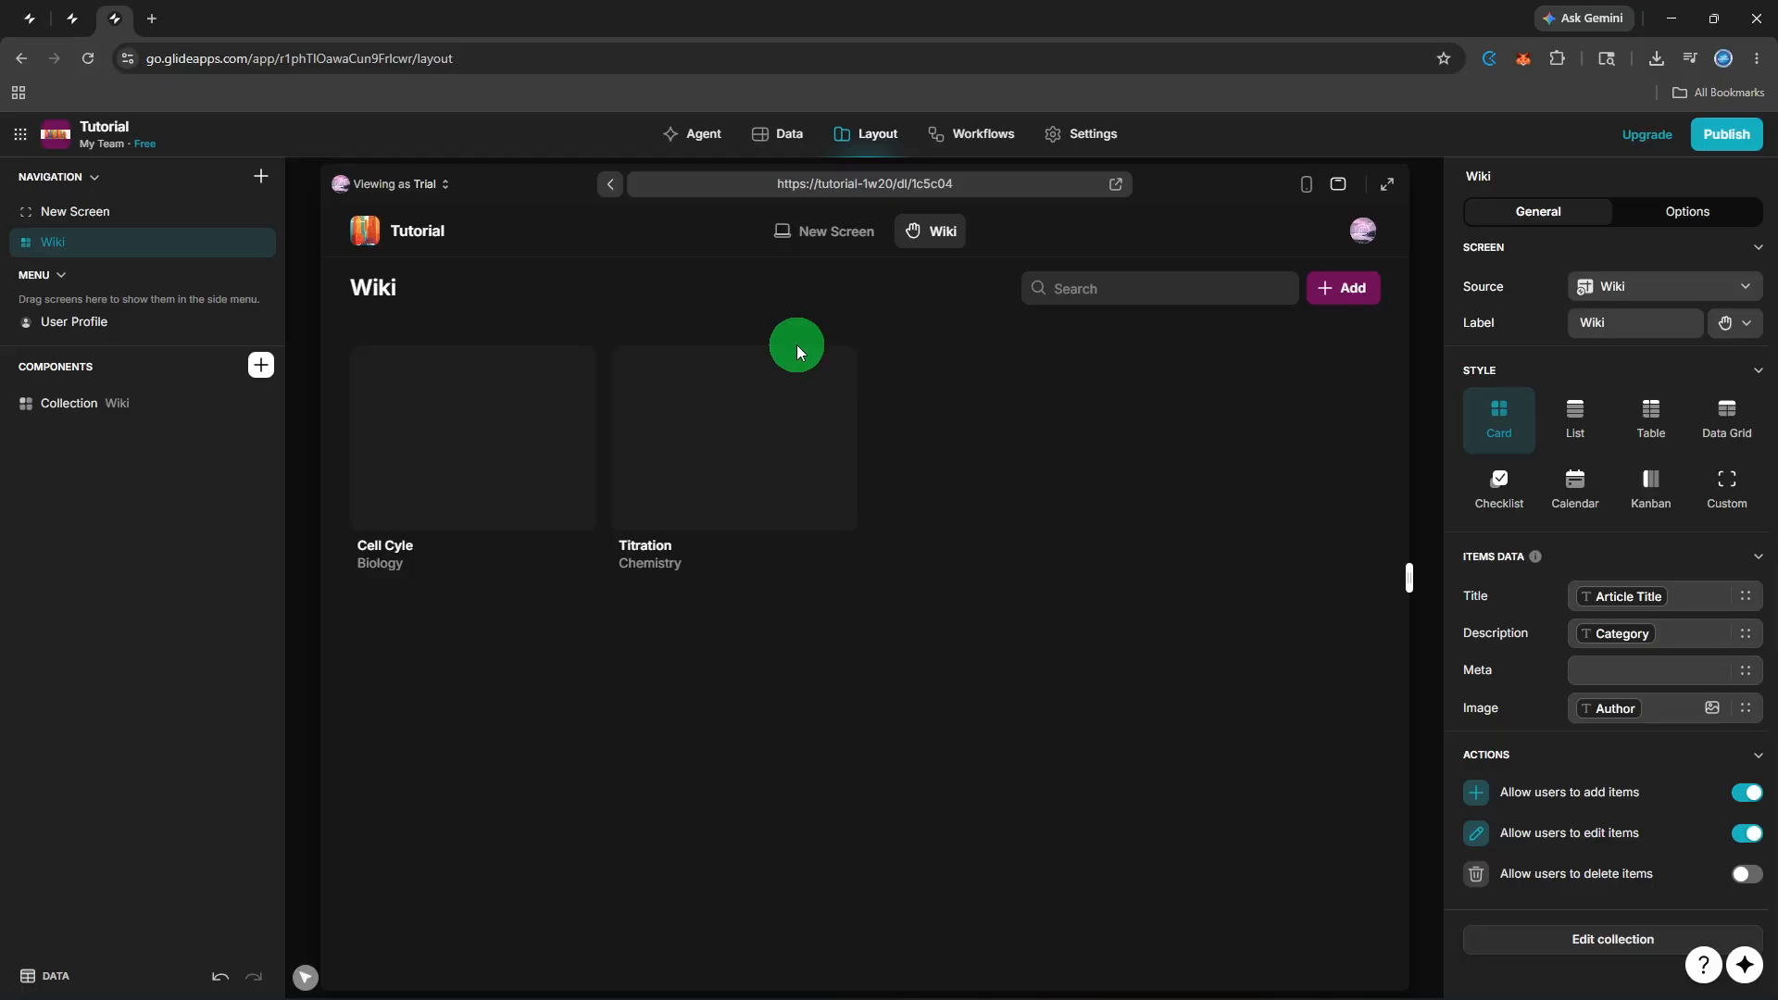
Set the Wiki screen's style to List, briefly trying Card before returning to List.
{"action": "left_click", "coordinate": [1562, 425]}
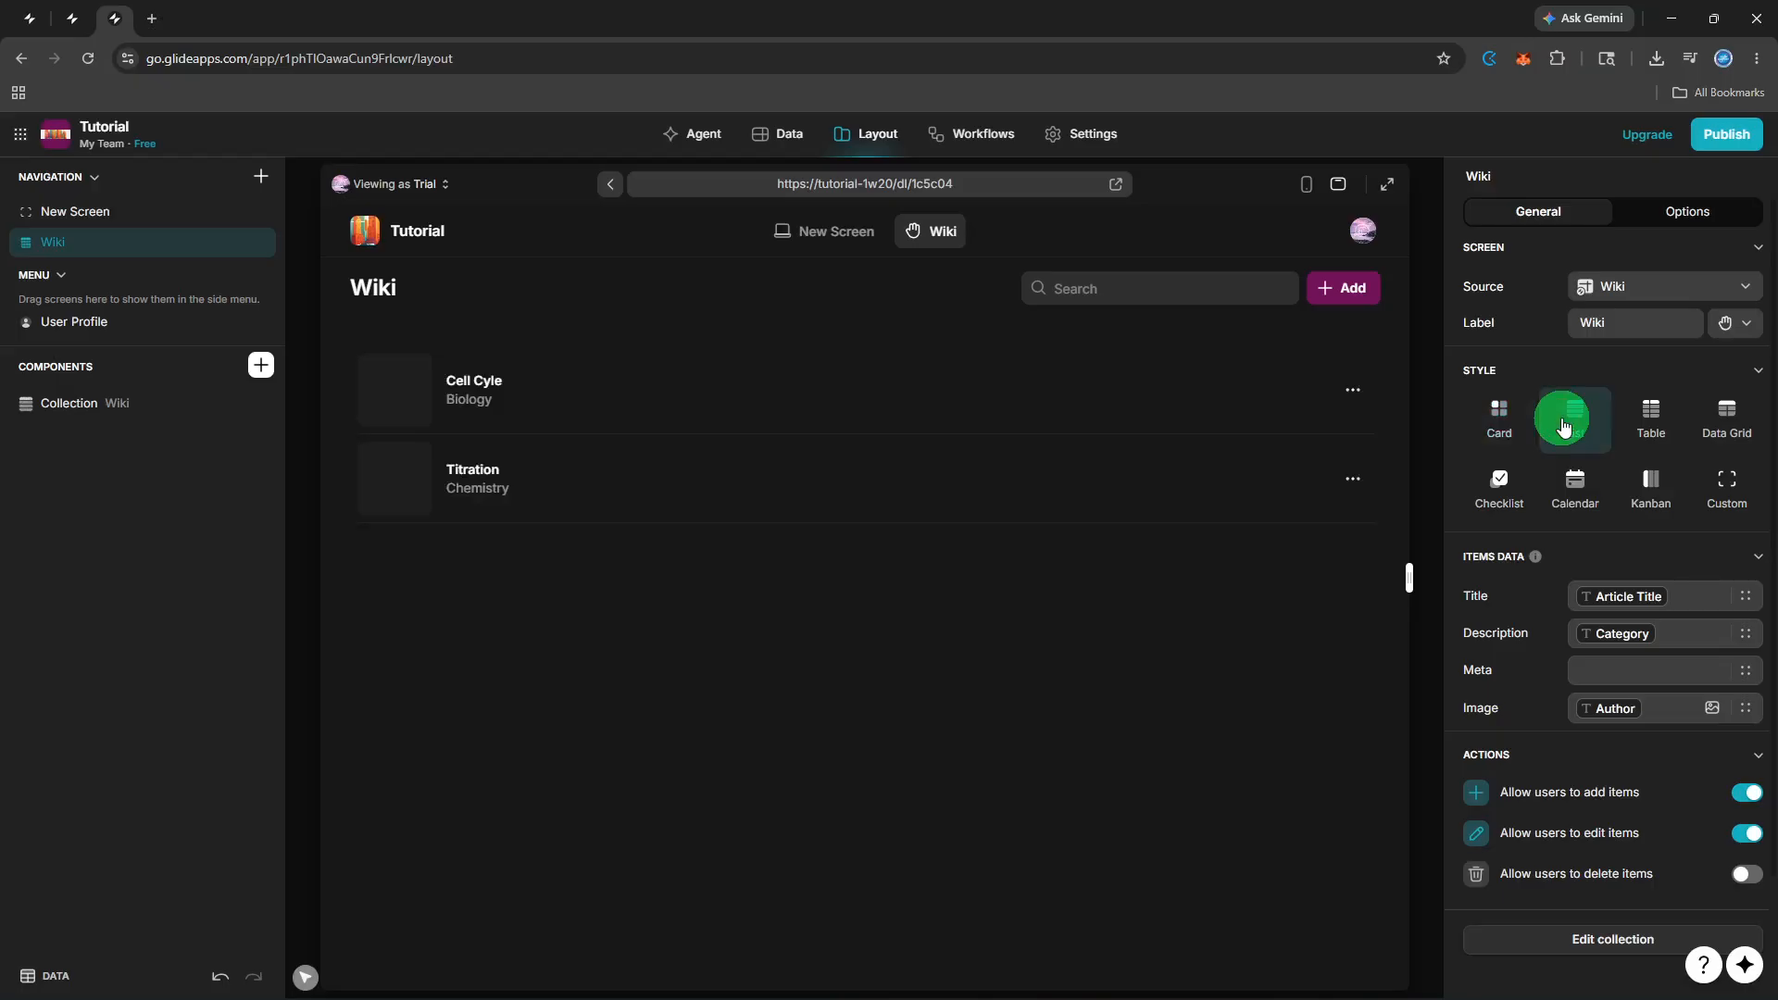
{"action": "left_click", "coordinate": [1506, 428]}
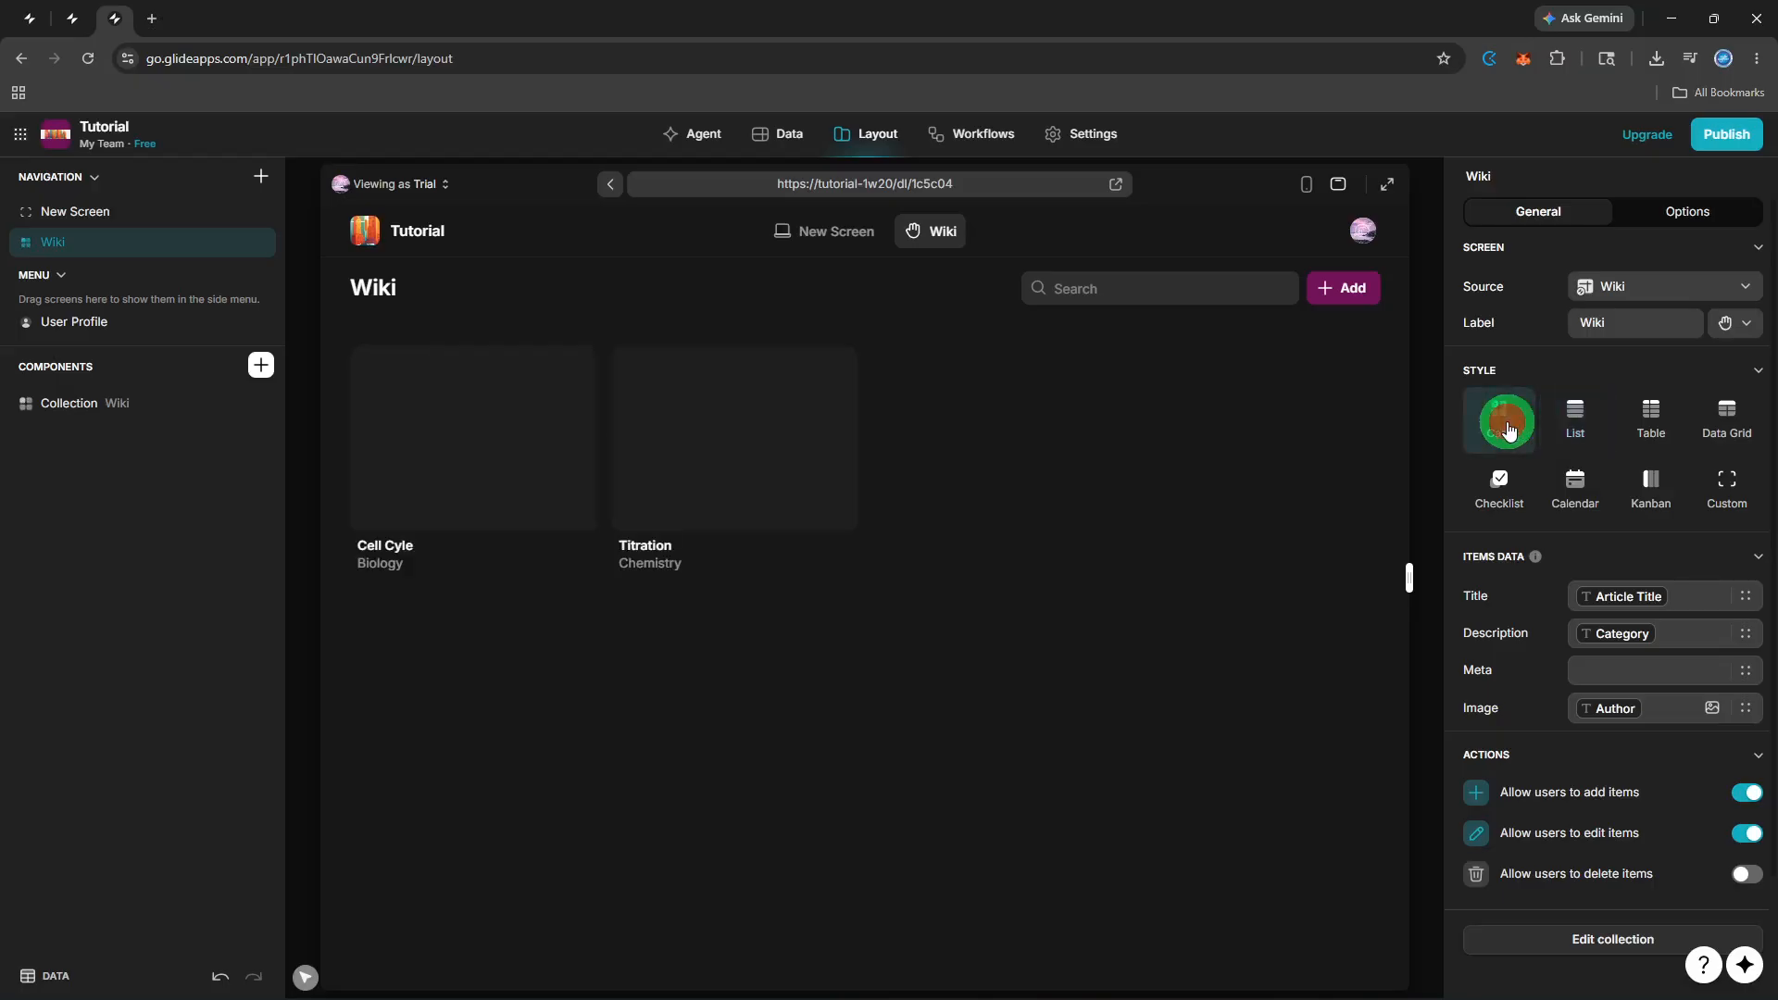
{"action": "left_click", "coordinate": [1583, 435]}
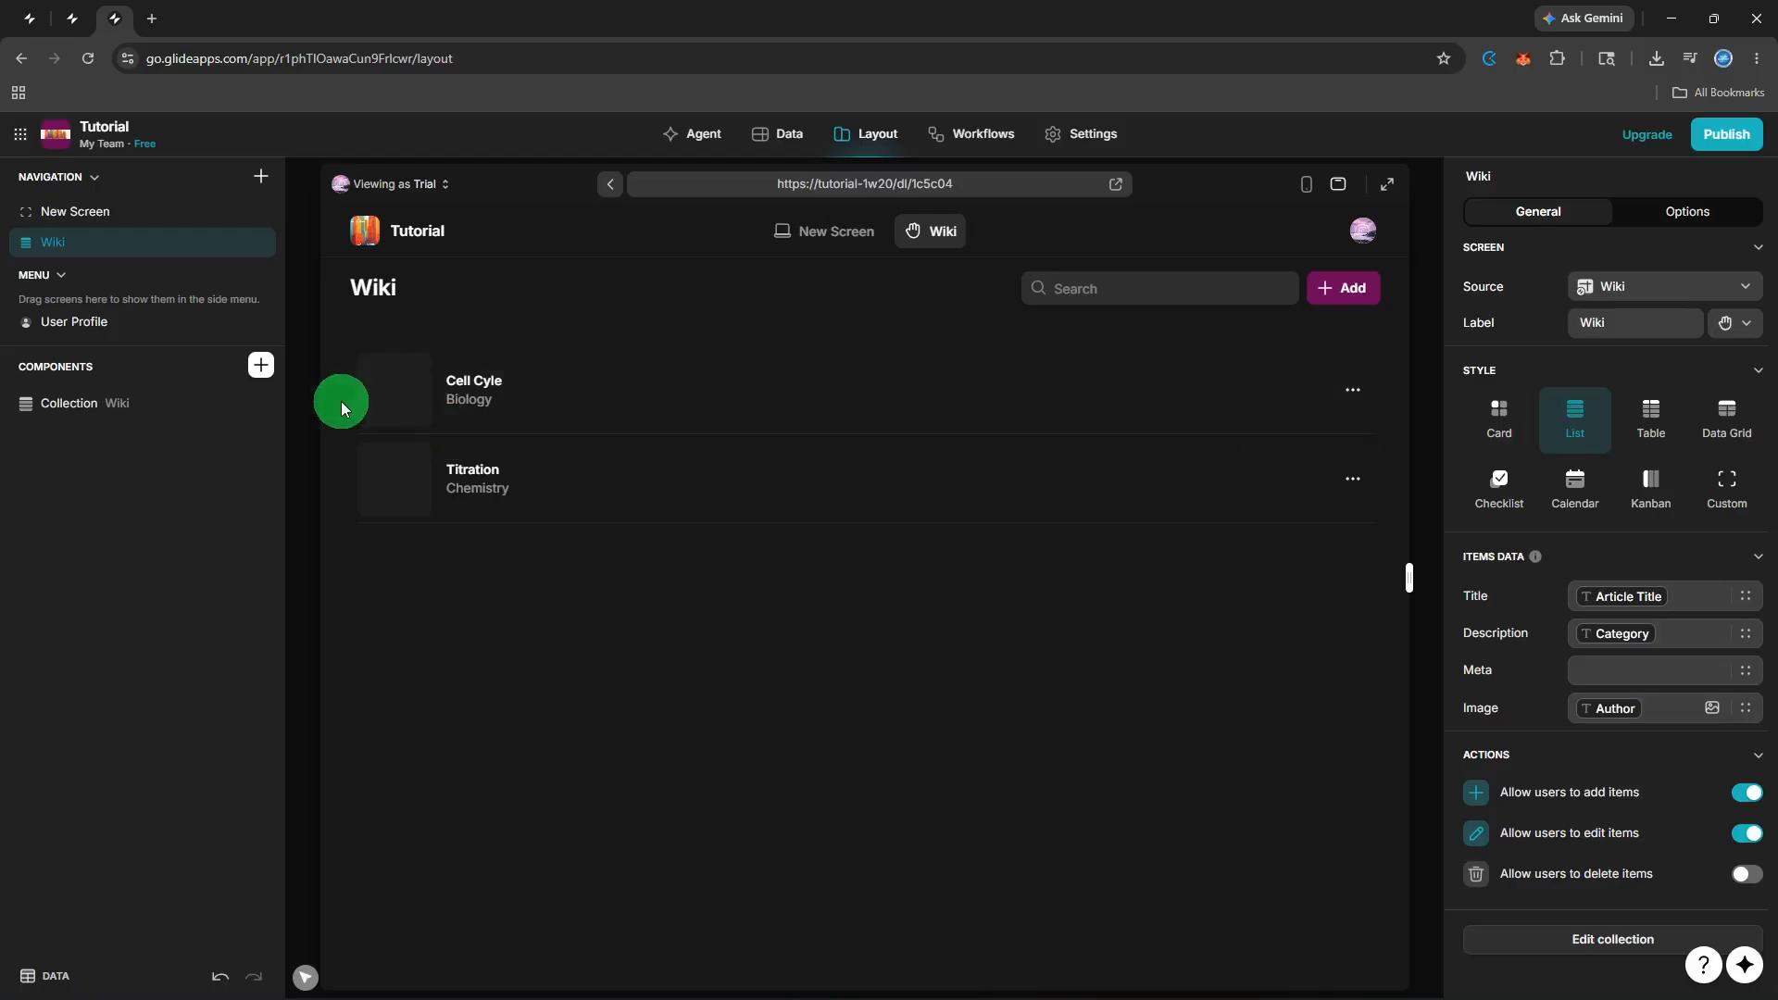
Insert a Rich Text component below the Wiki list and select its placeholder content.
{"action": "left_click", "coordinate": [267, 379]}
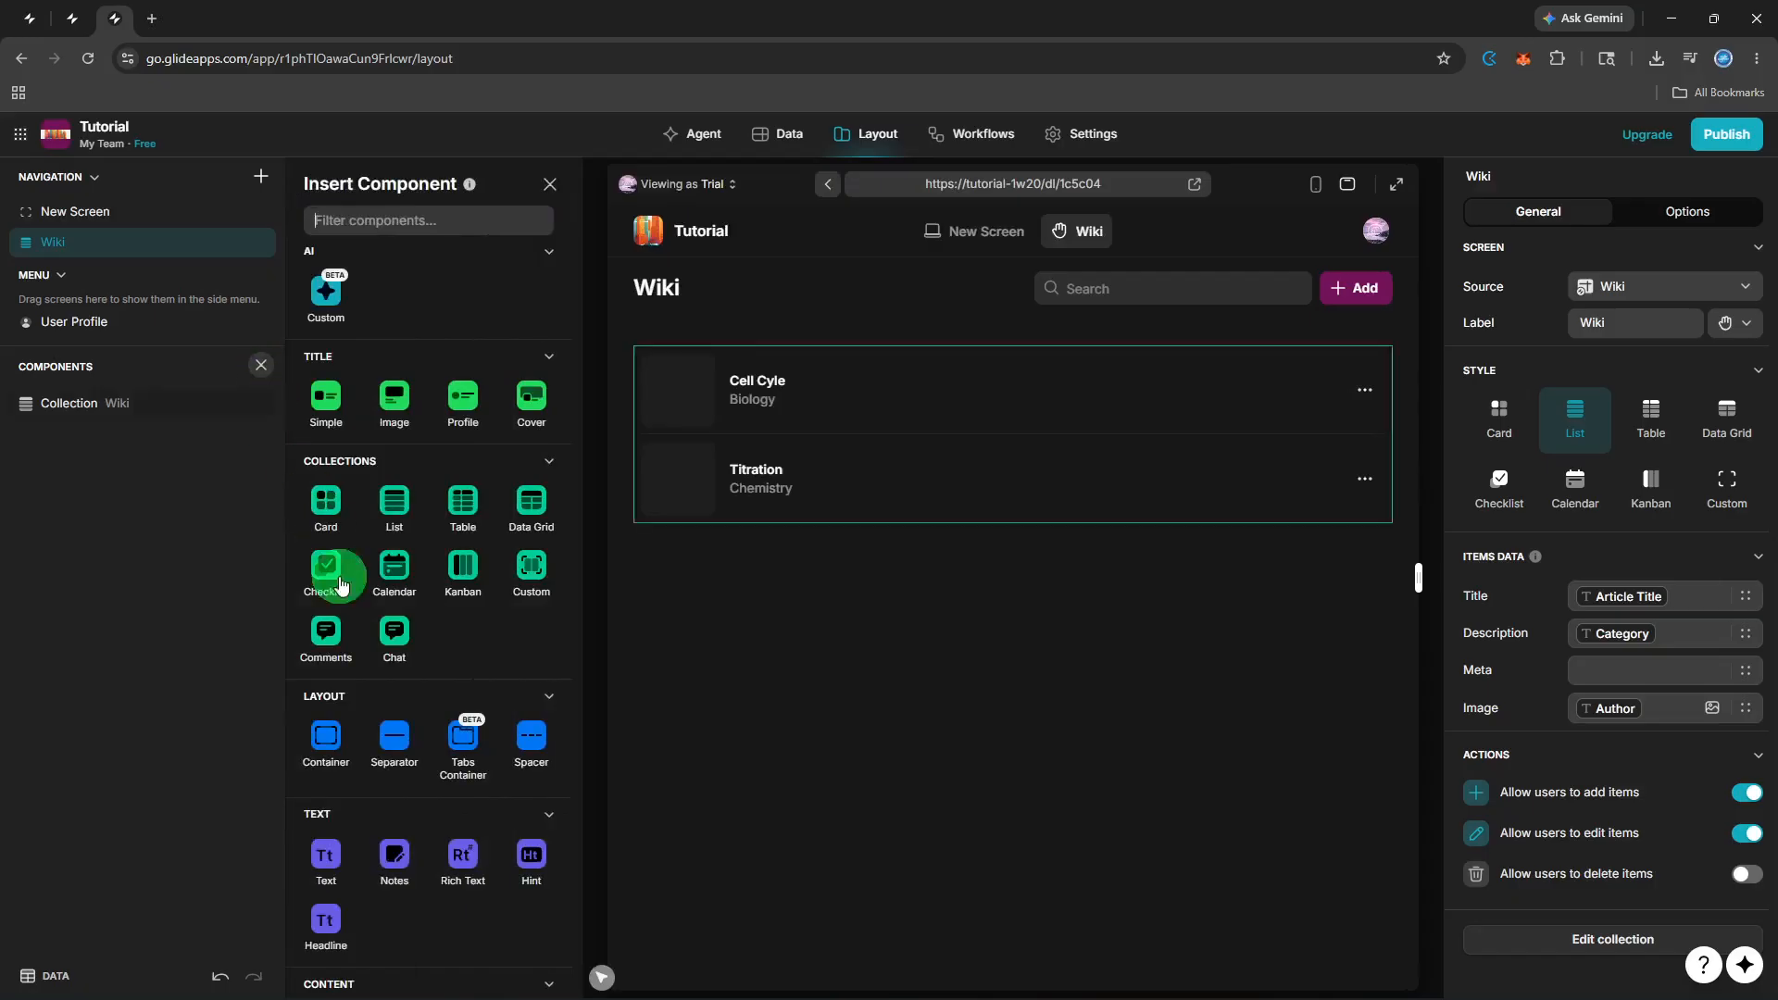
{"action": "left_click", "coordinate": [461, 849]}
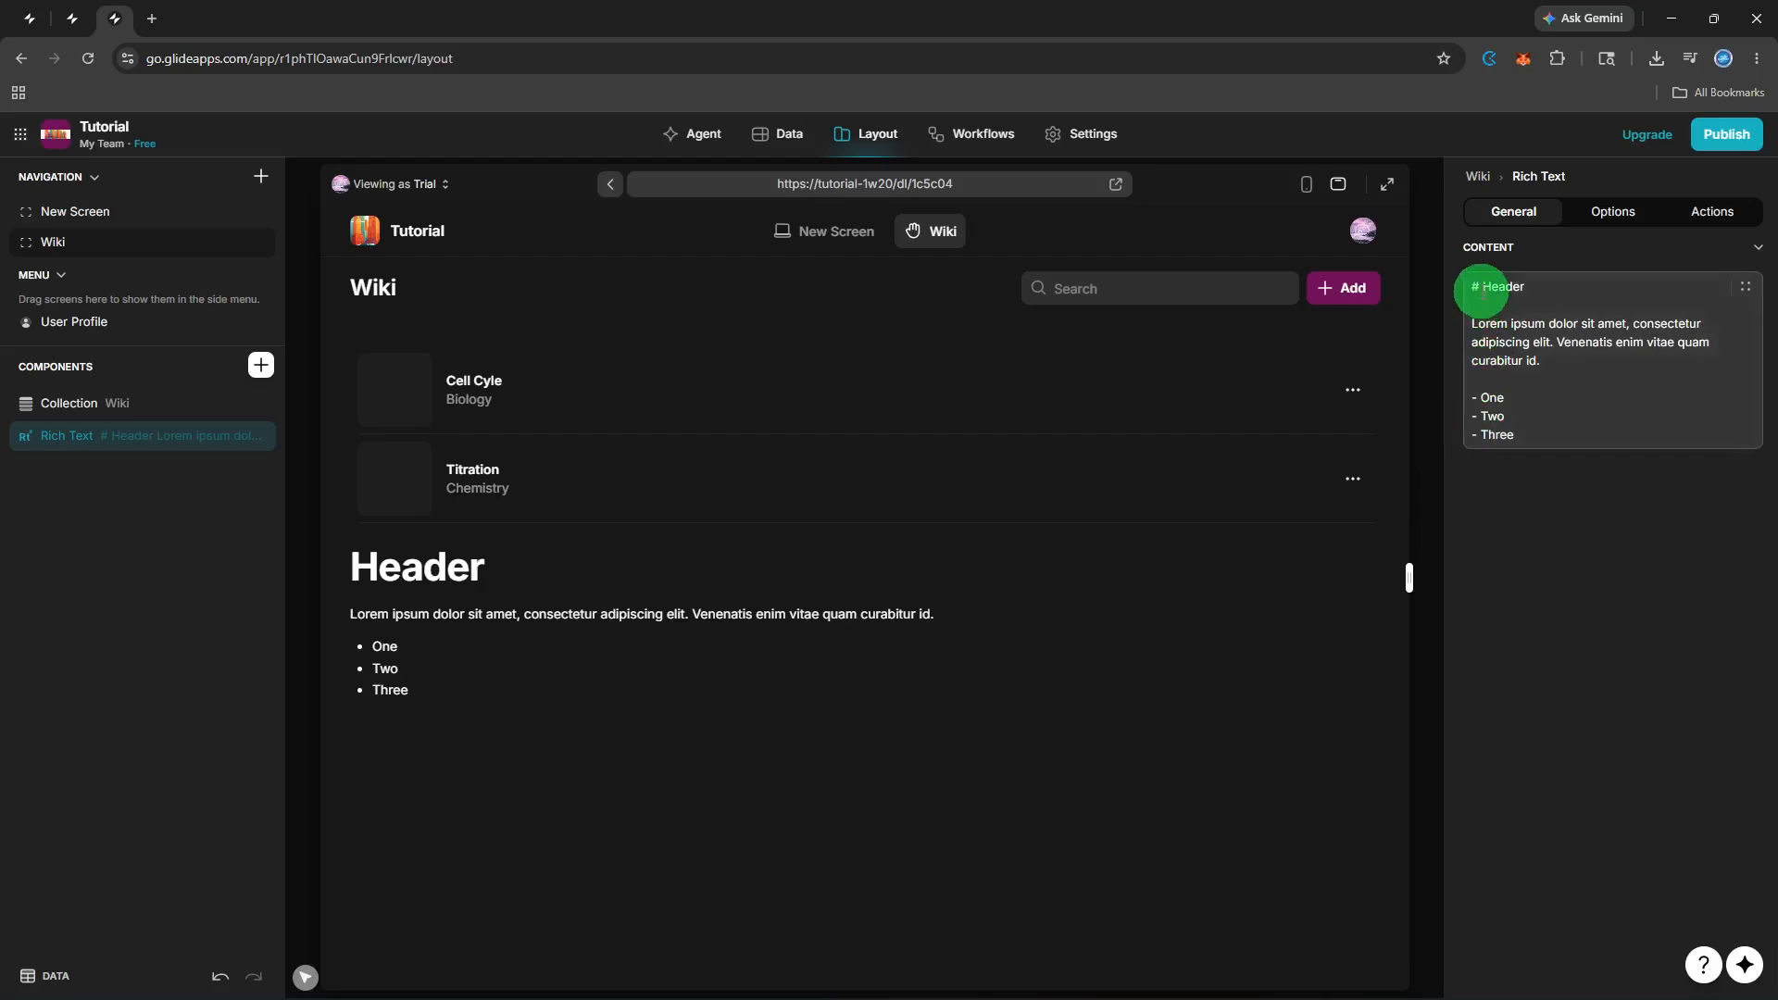
{"action": "left_click_drag", "start_coordinate": [1482, 289], "coordinate": [1563, 431]}
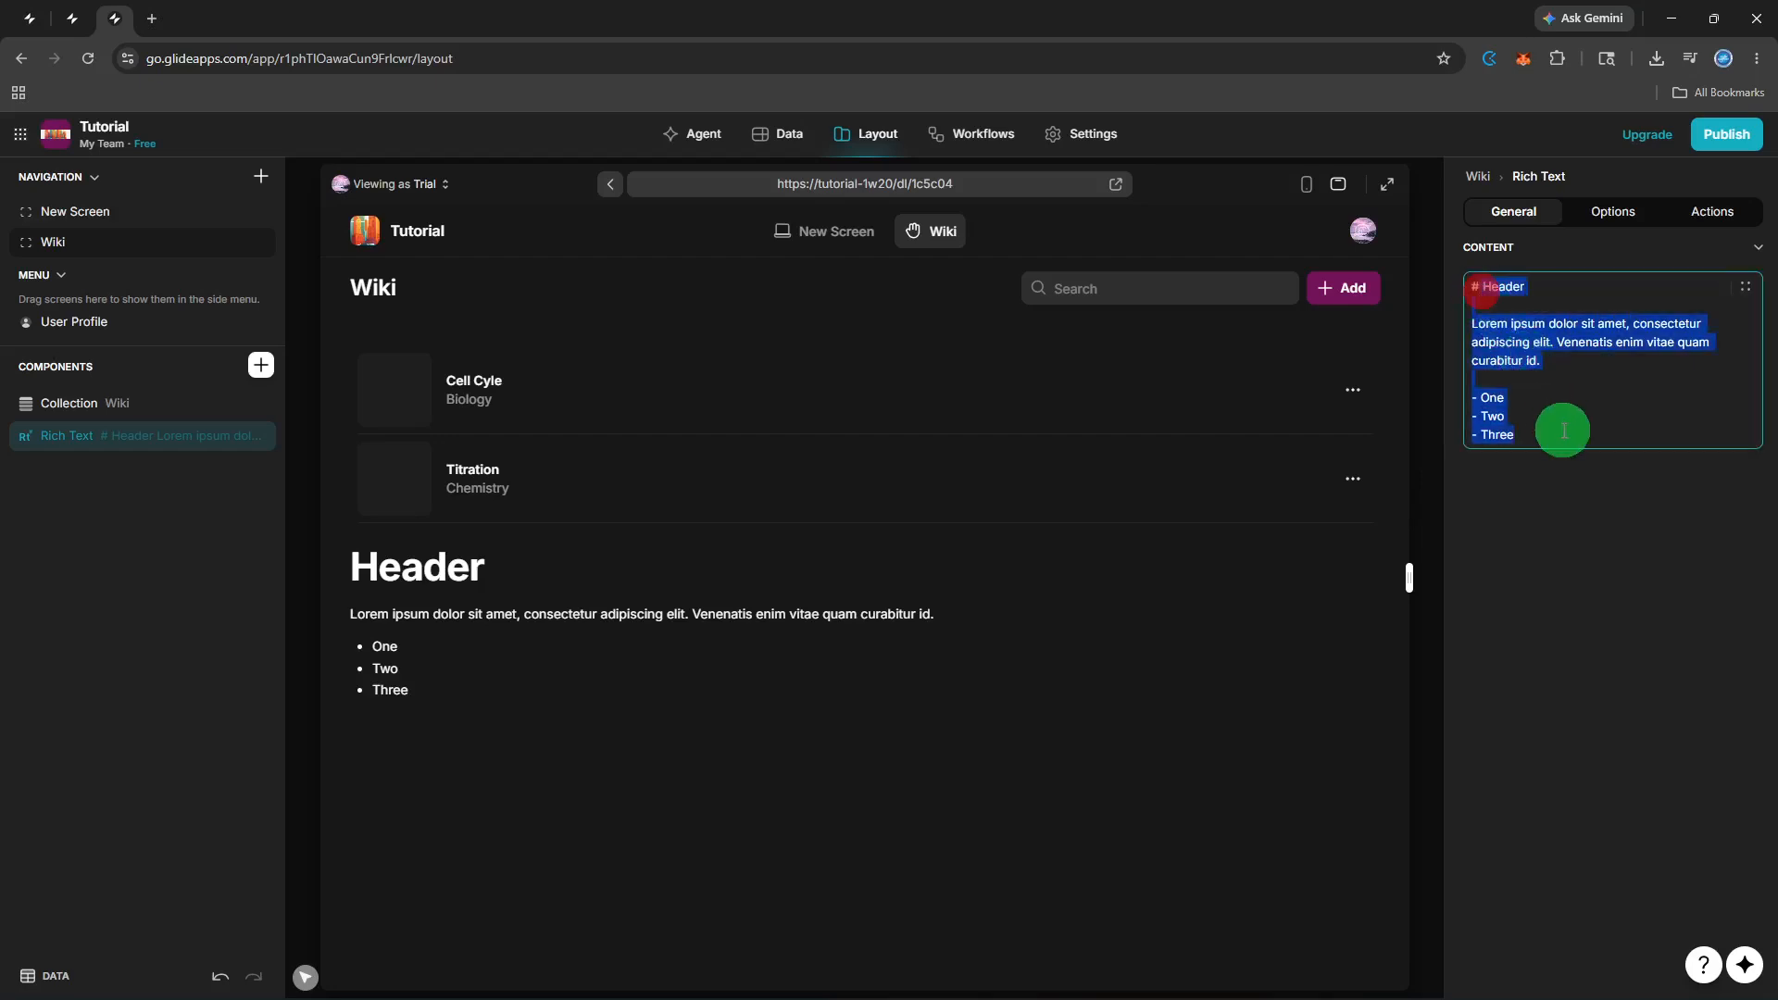
Replace the sample rich text with a 'Hello!' heading and the line 'Use WIKI to search researches'.
{"action": "key", "text": "BackSpace"}
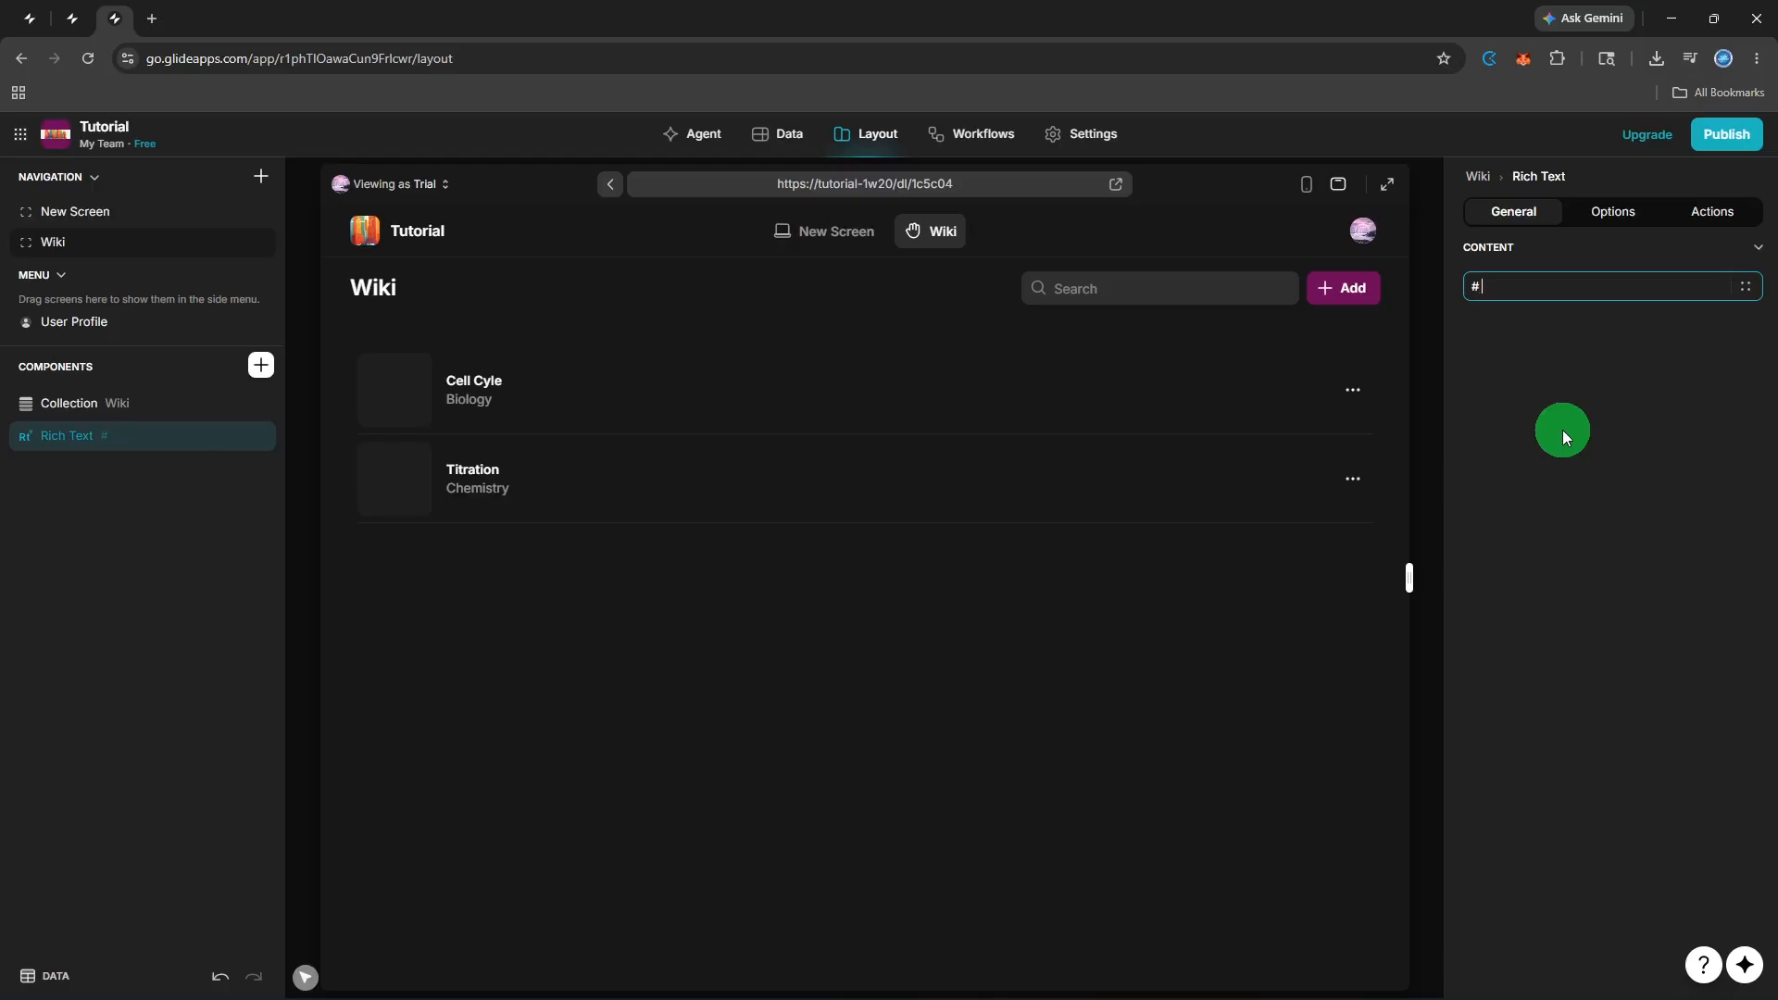
{"action": "type", "text": "Hello!"}
{"action": "key", "text": "Return"}
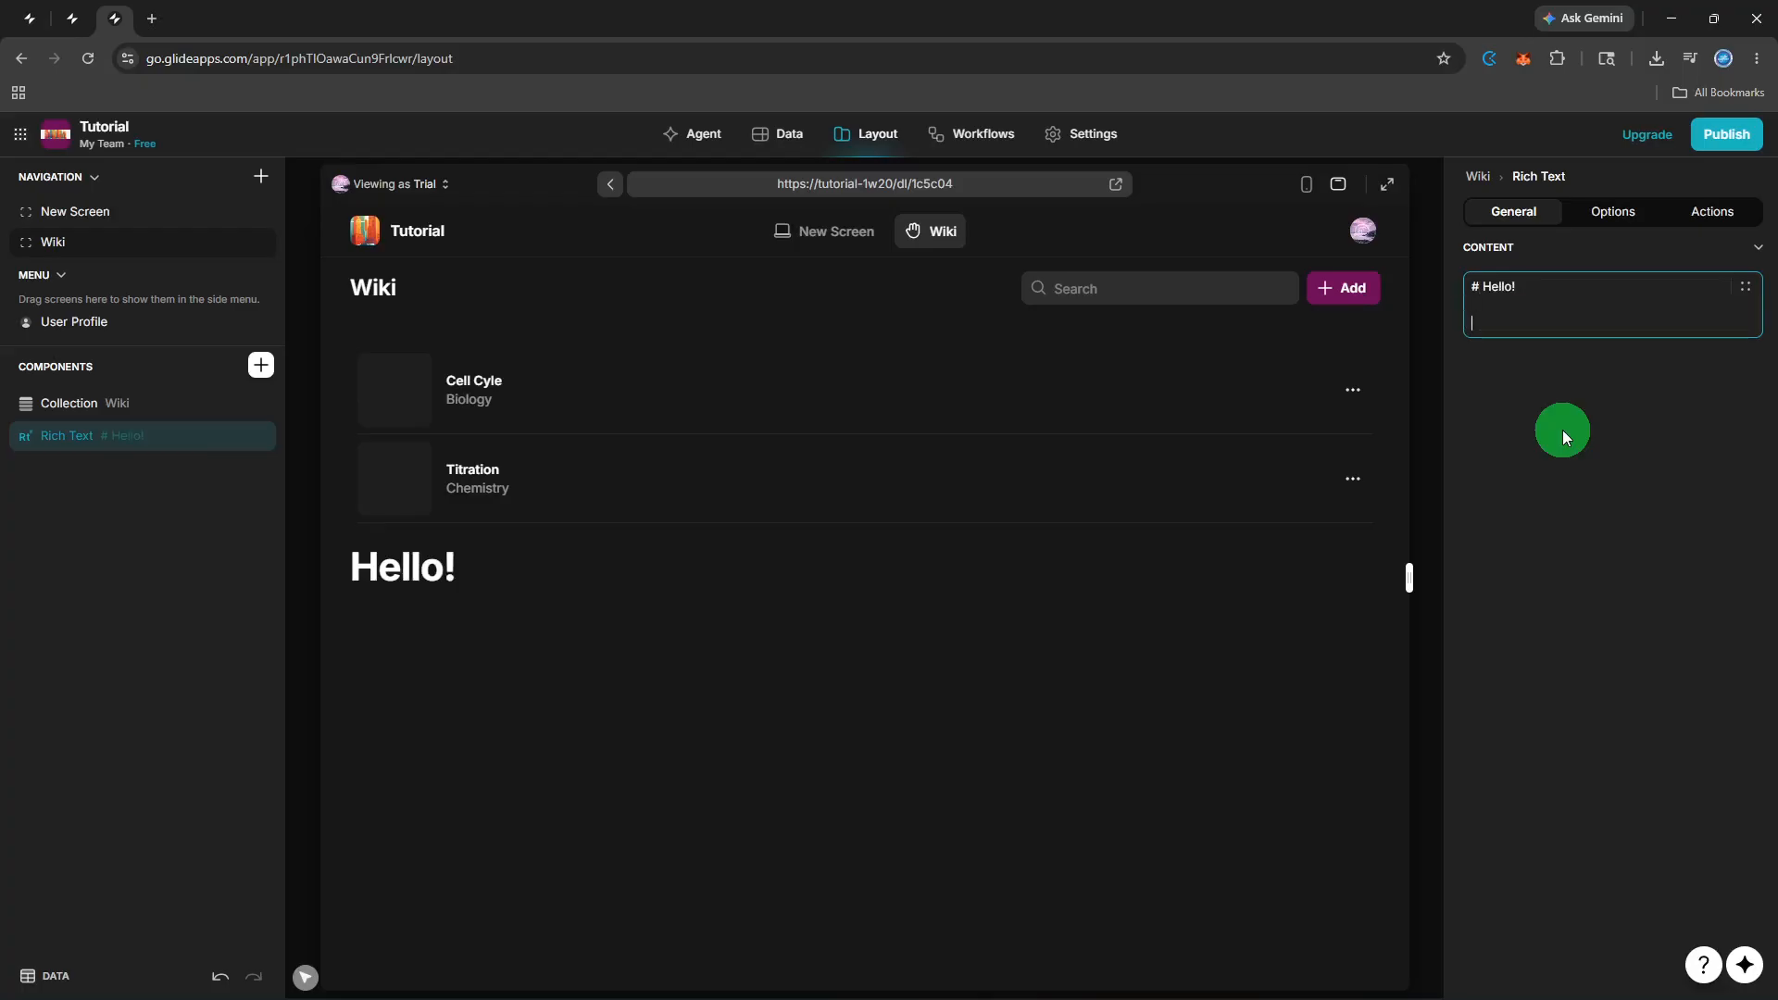
{"action": "type", "text": "Use WIKI to search "}
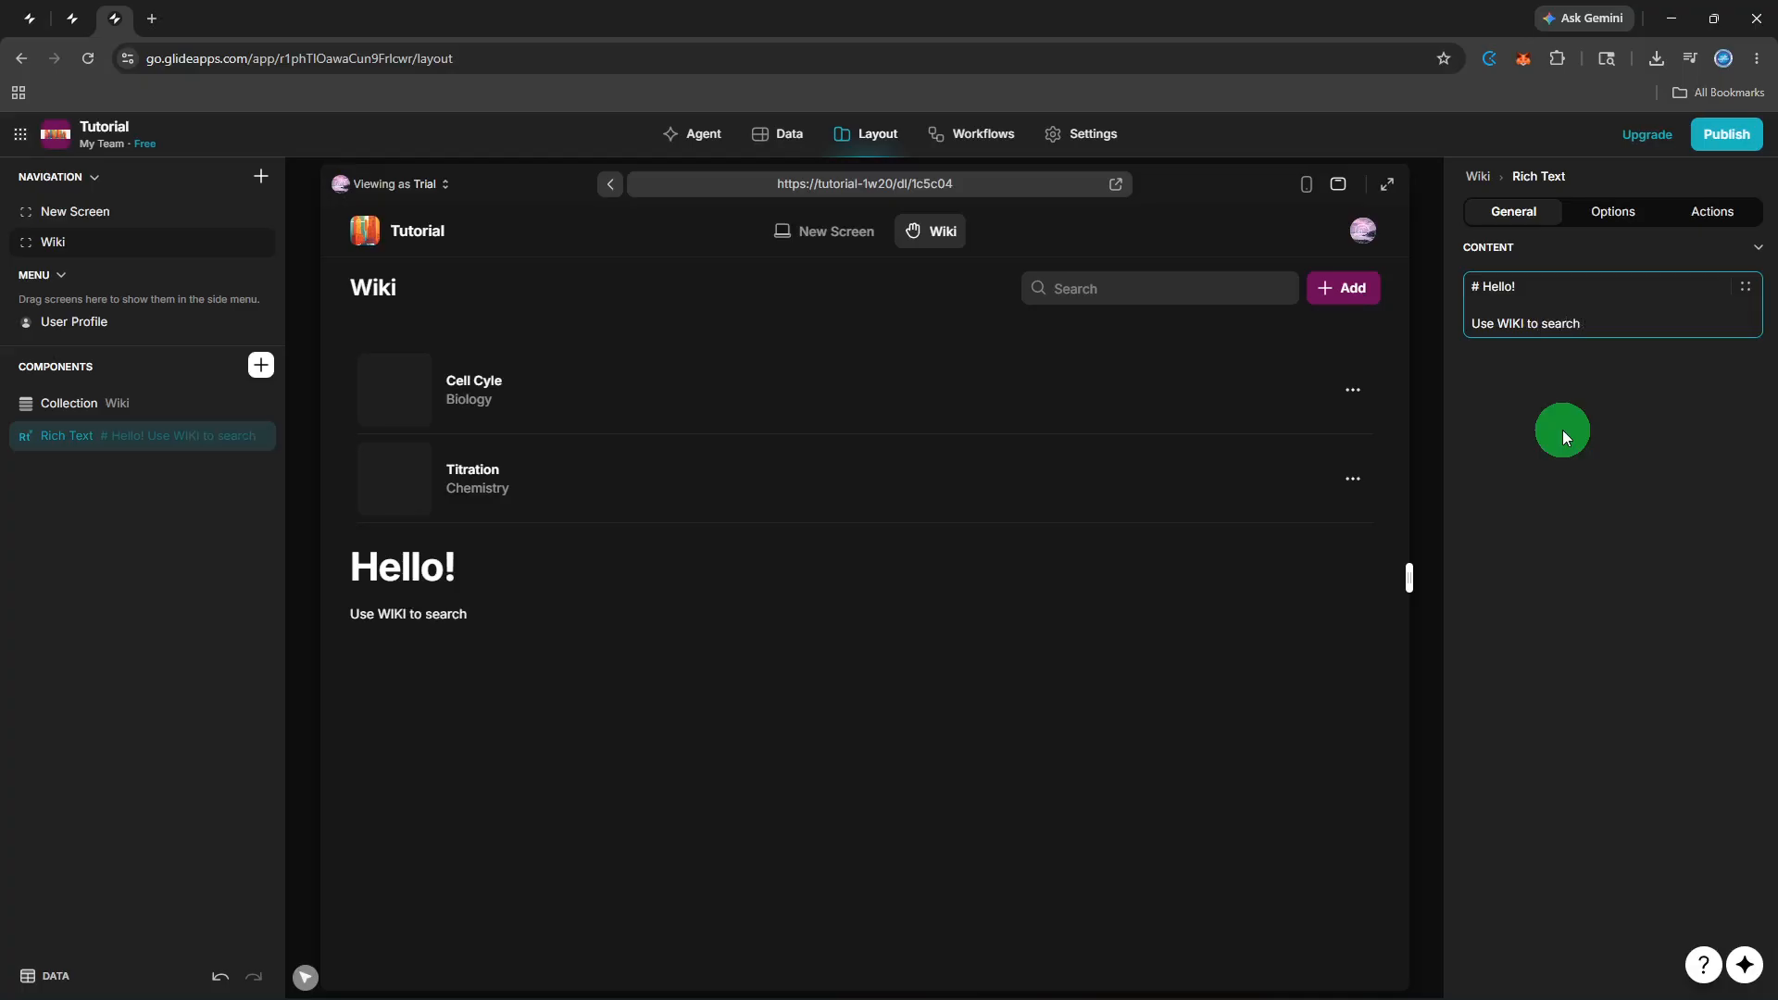
{"action": "type", "text": "researches"}
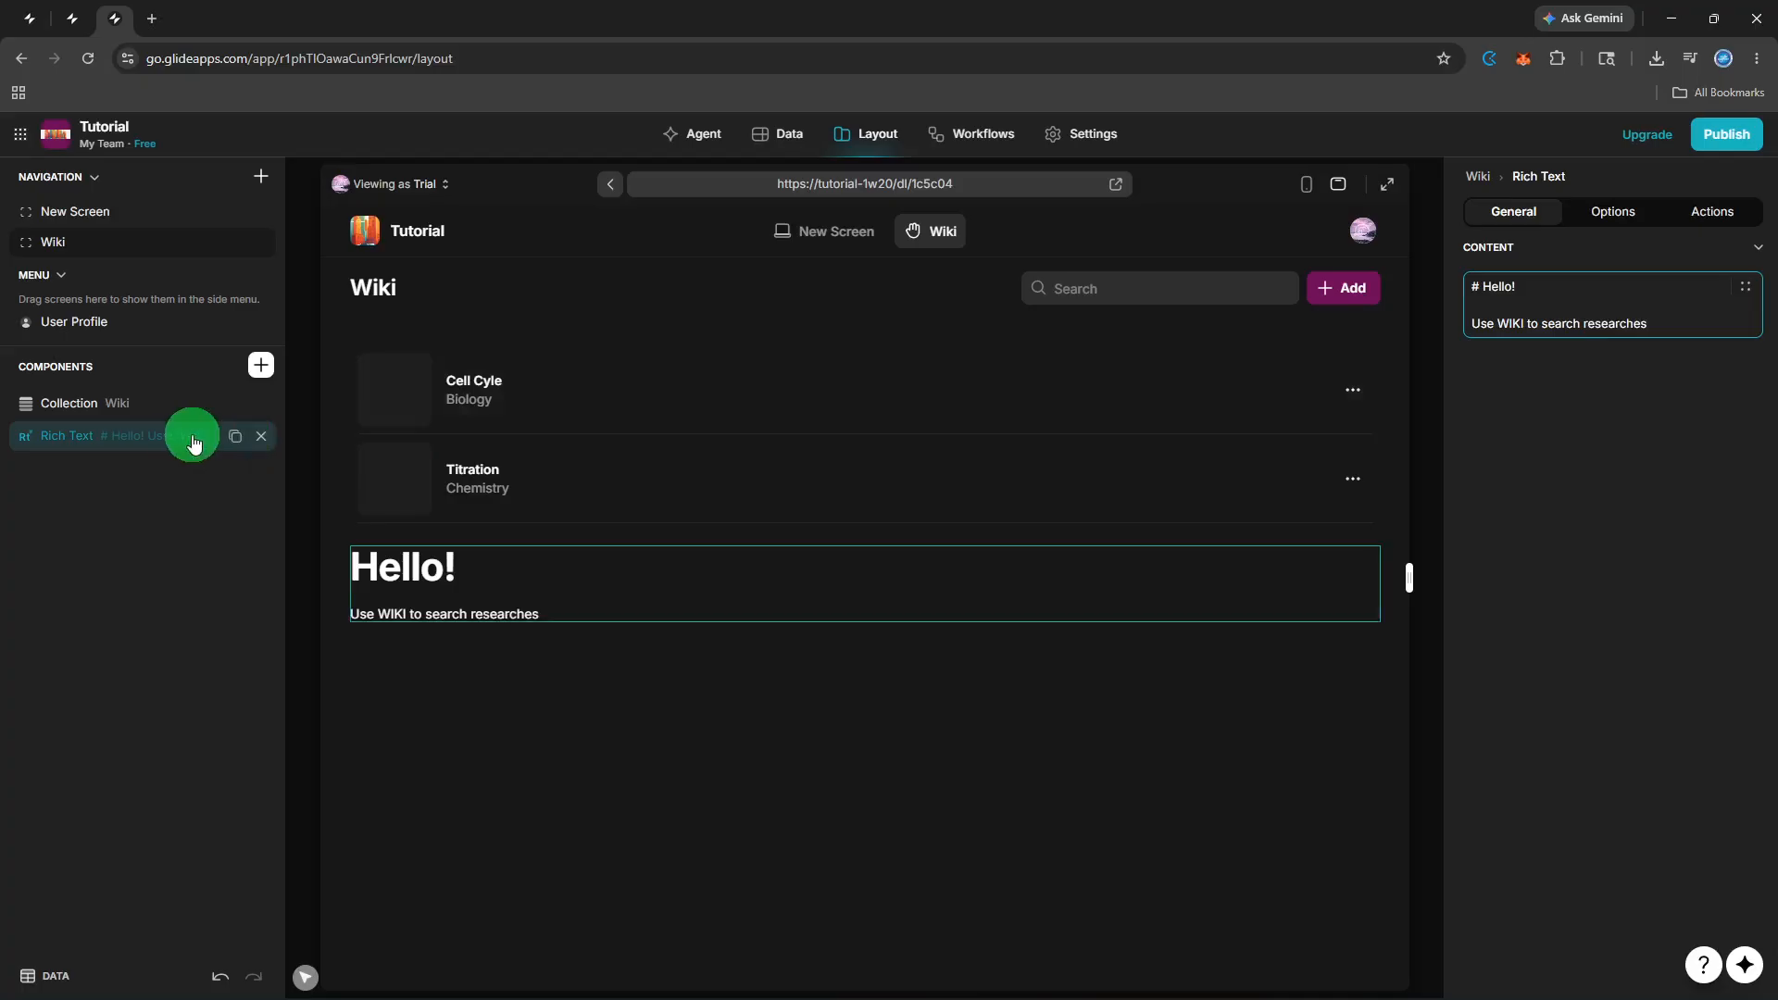
Move the Hello! rich text block above the Wiki list, then open the Publish panel.
{"action": "left_click", "coordinate": [155, 440]}
{"action": "left_click_drag", "start_coordinate": [158, 445], "coordinate": [154, 398]}
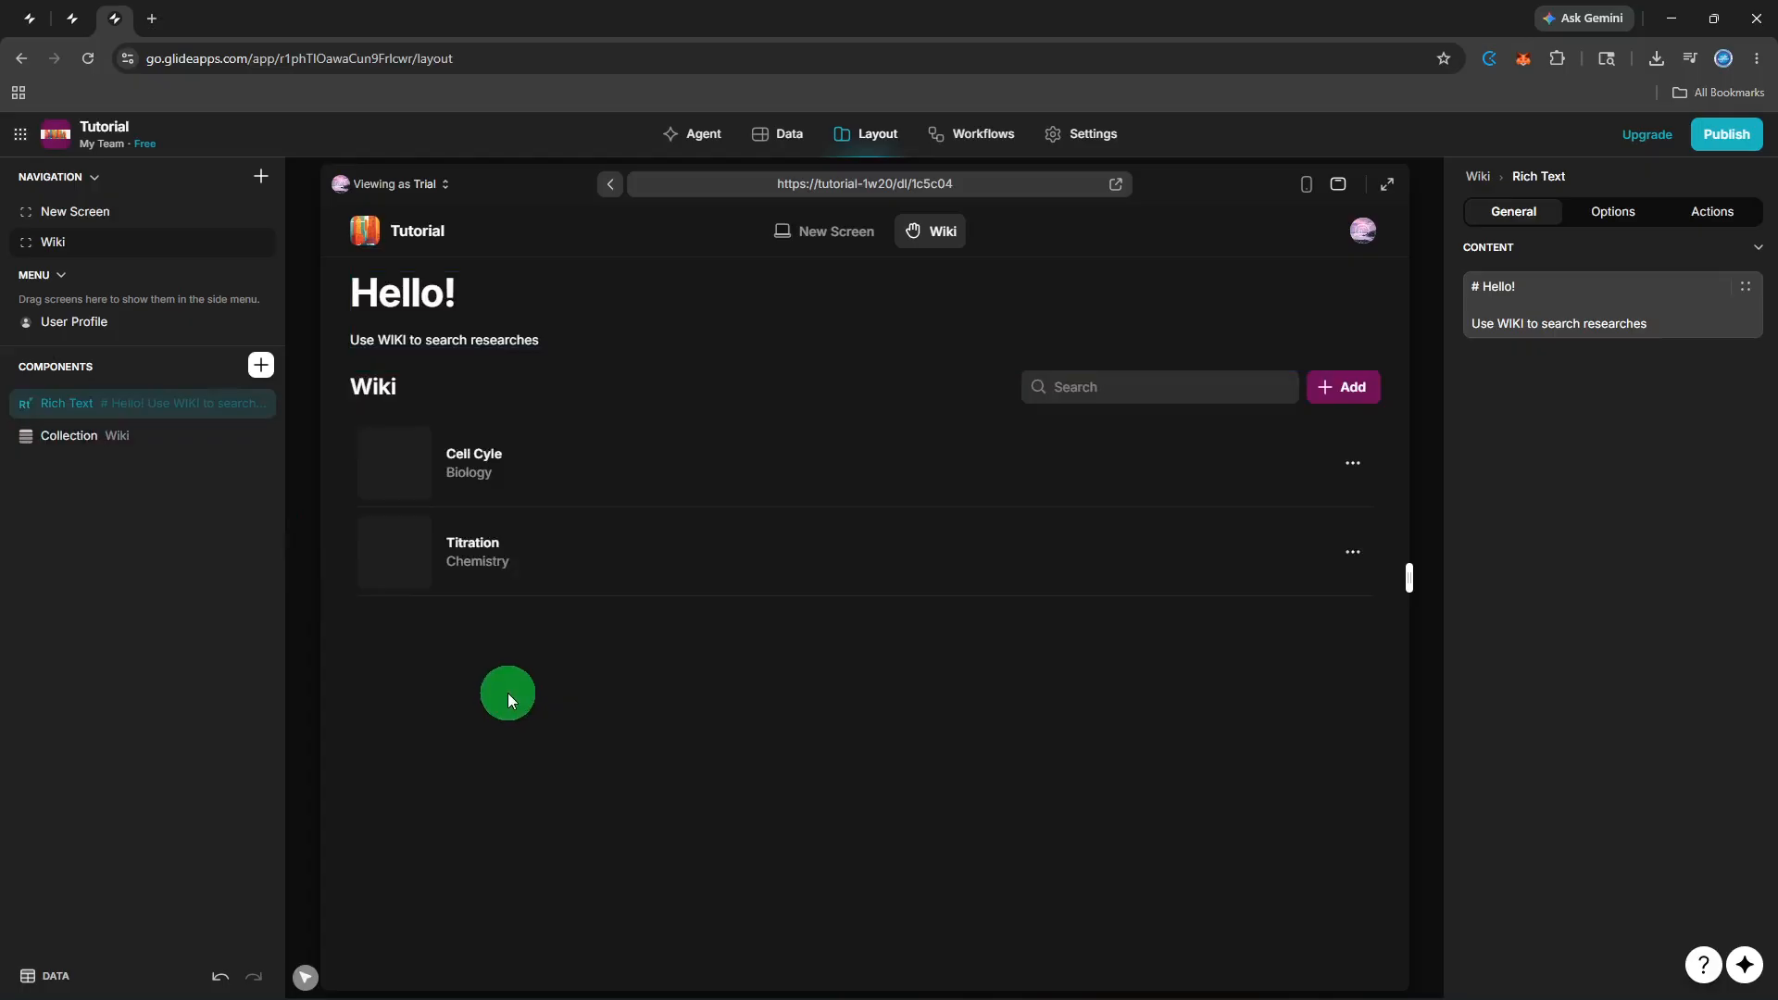
{"action": "left_click", "coordinate": [1717, 146]}
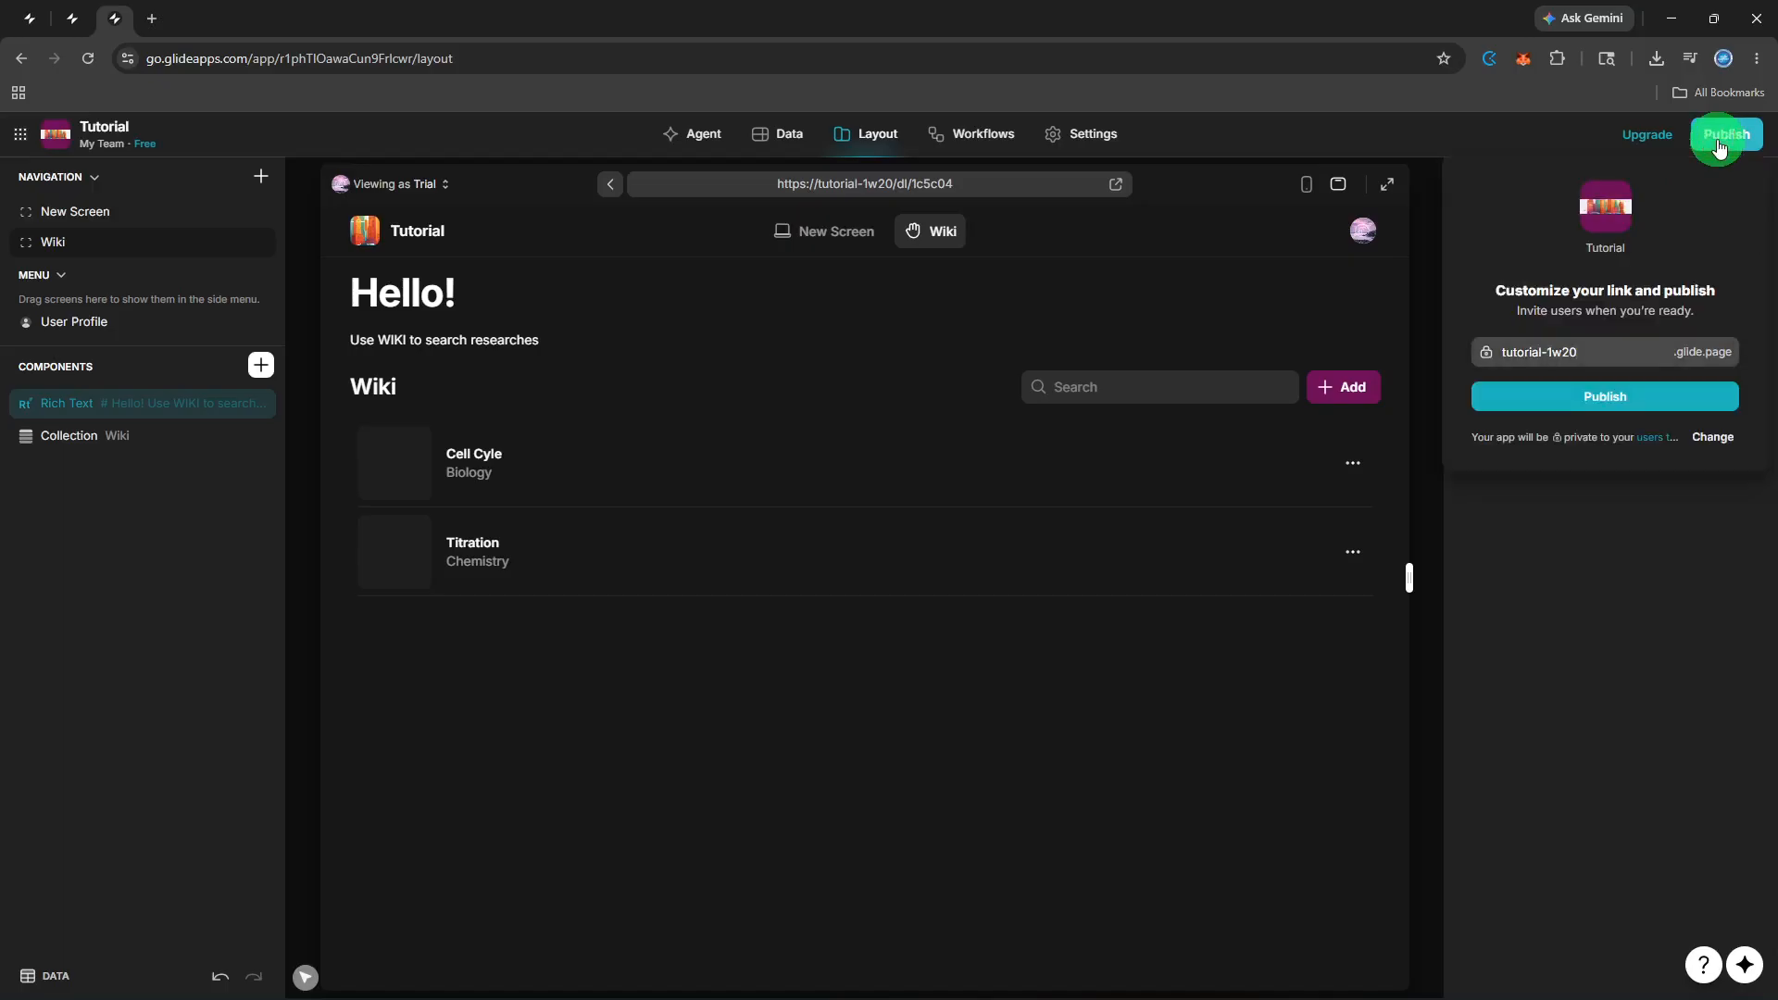